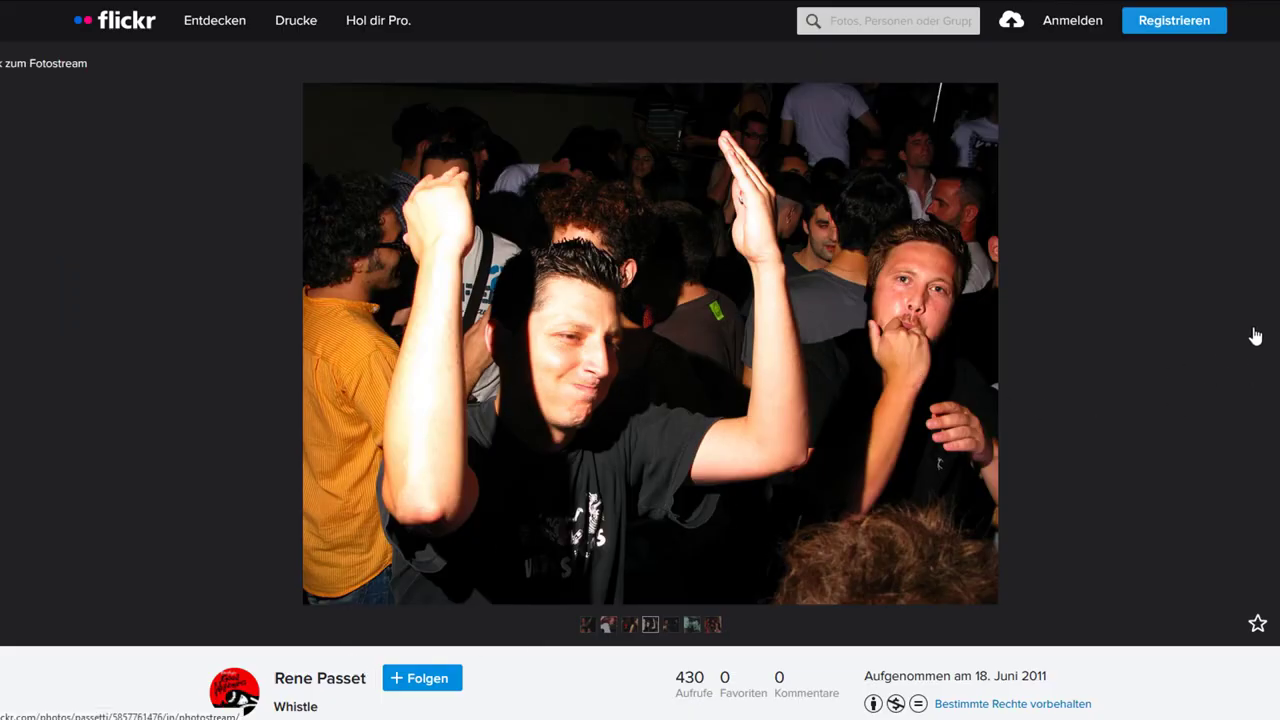
Advance two photos in the Flickr photostream to reach the dark DJ shot
key(Right)
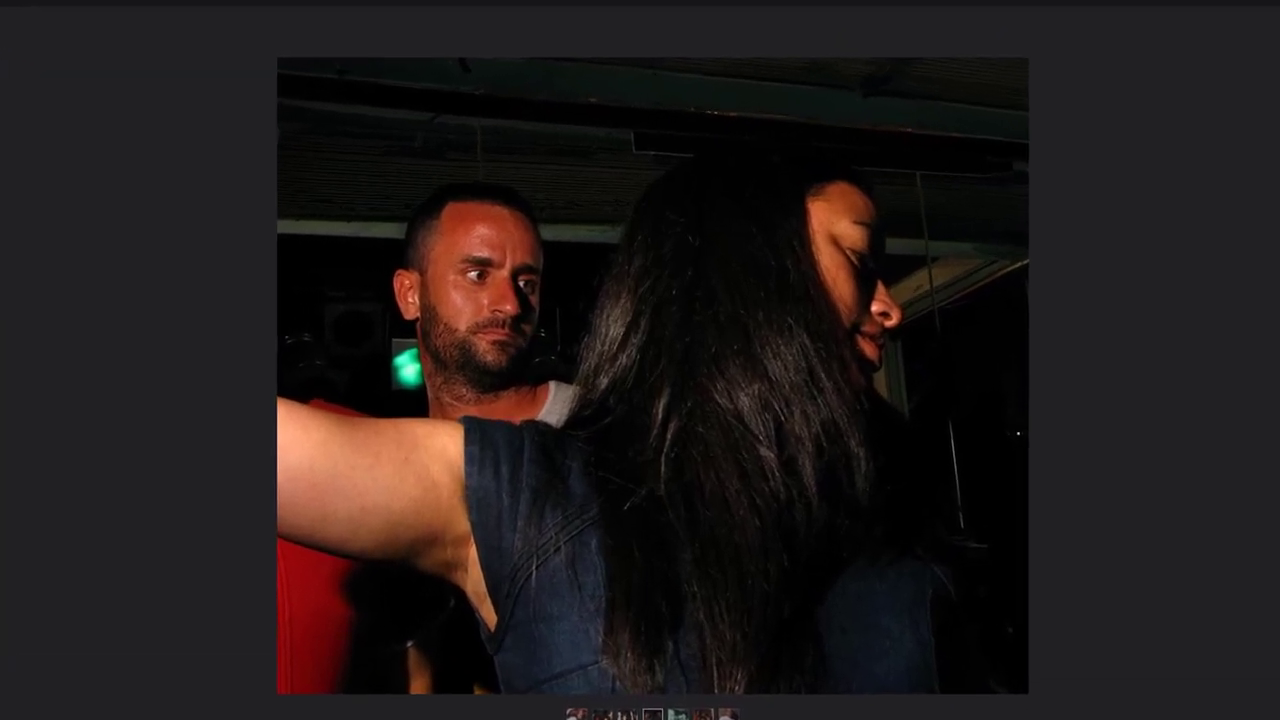
key(Right)
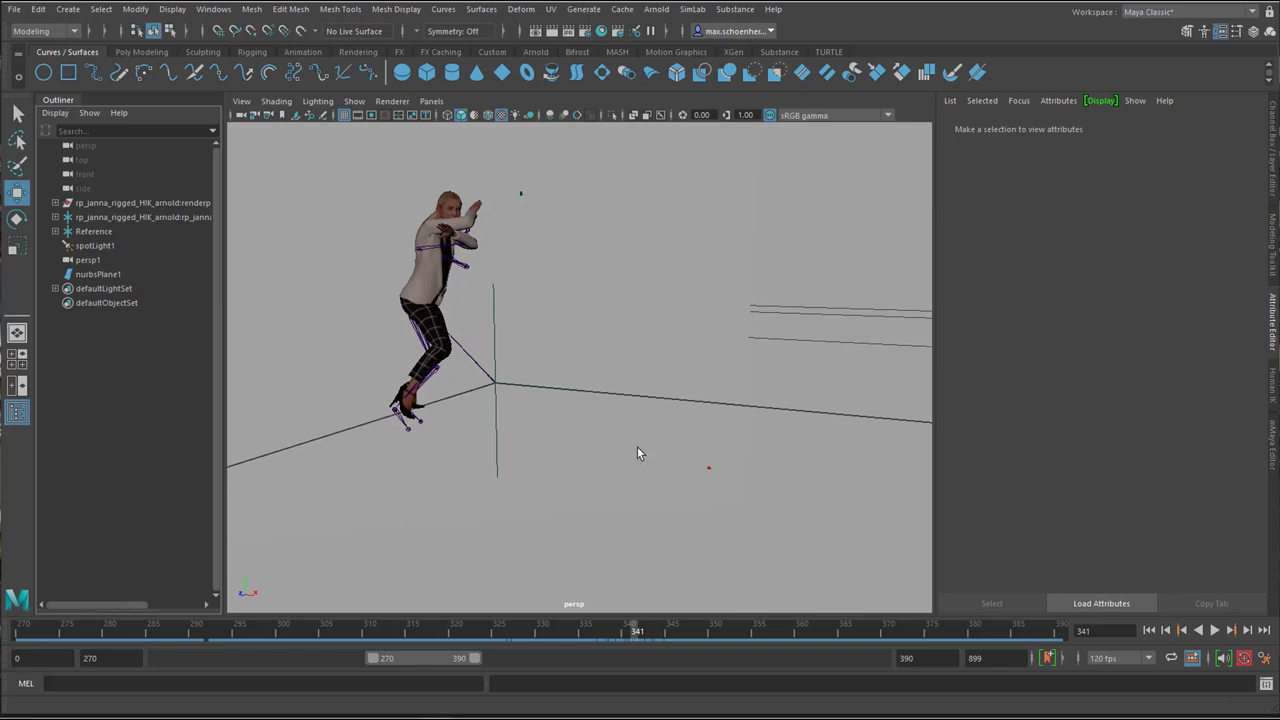
Select spotLight1 to show its settings (Arnold exposure 19, shadows on) and bring up Settings/Preferences
click(103, 247)
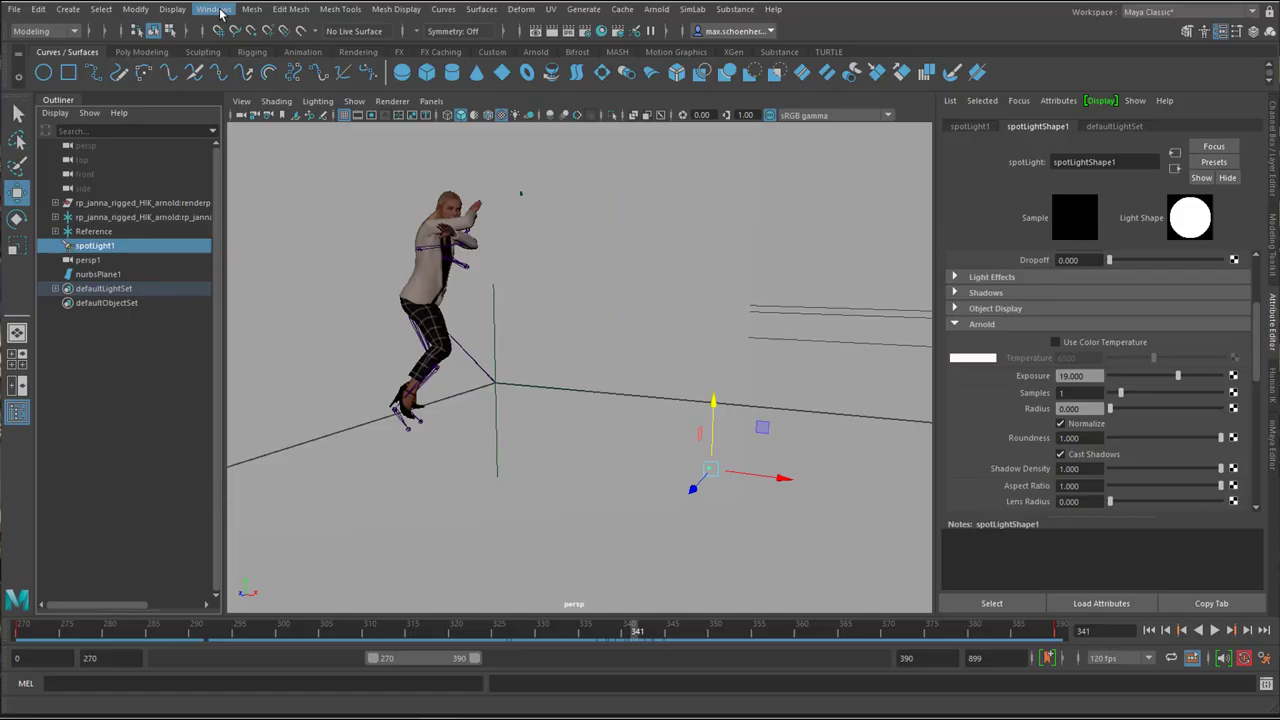
click(222, 12)
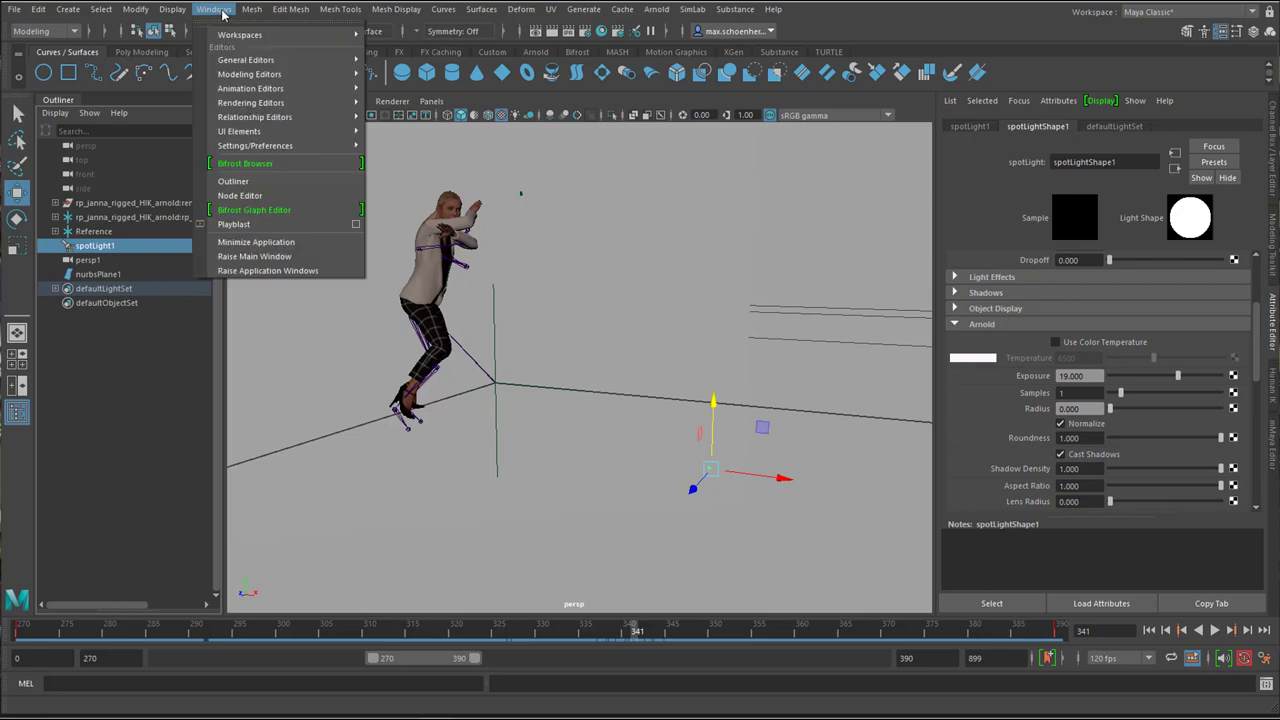
mouse_move(298, 148)
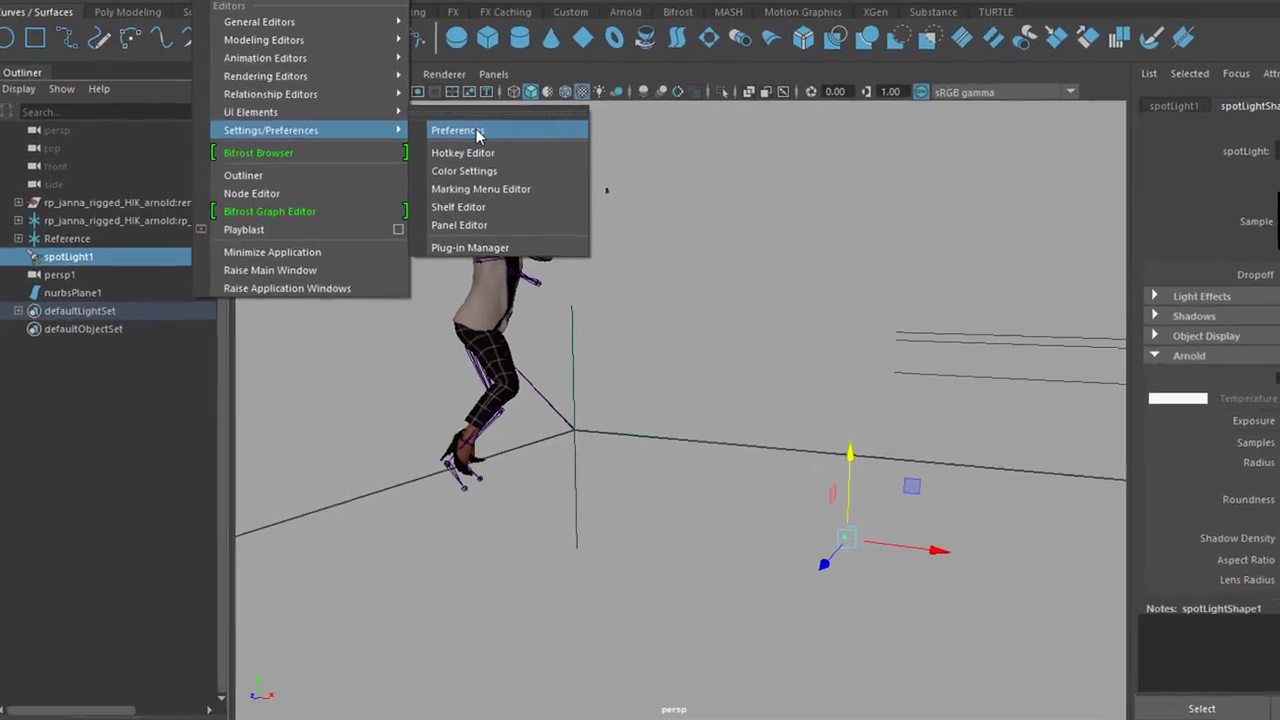
In the Preferences Settings category, keep linear working units at meter and save
click(416, 146)
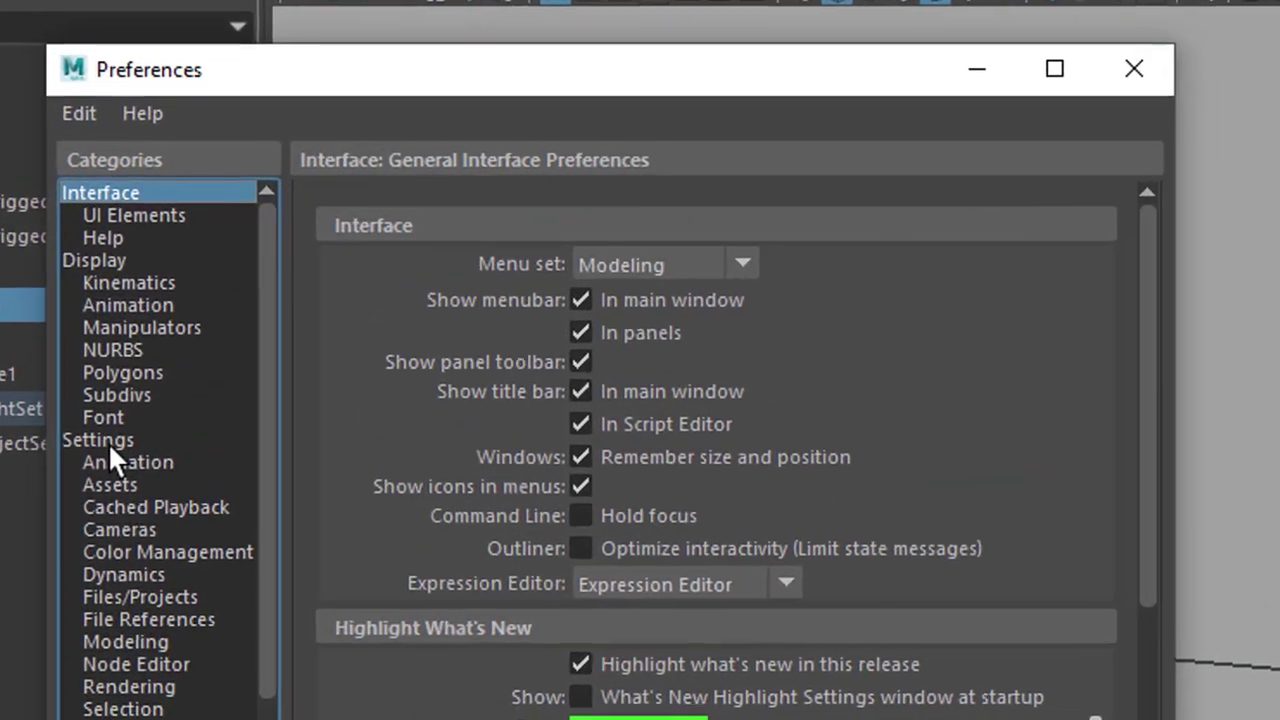
click(151, 351)
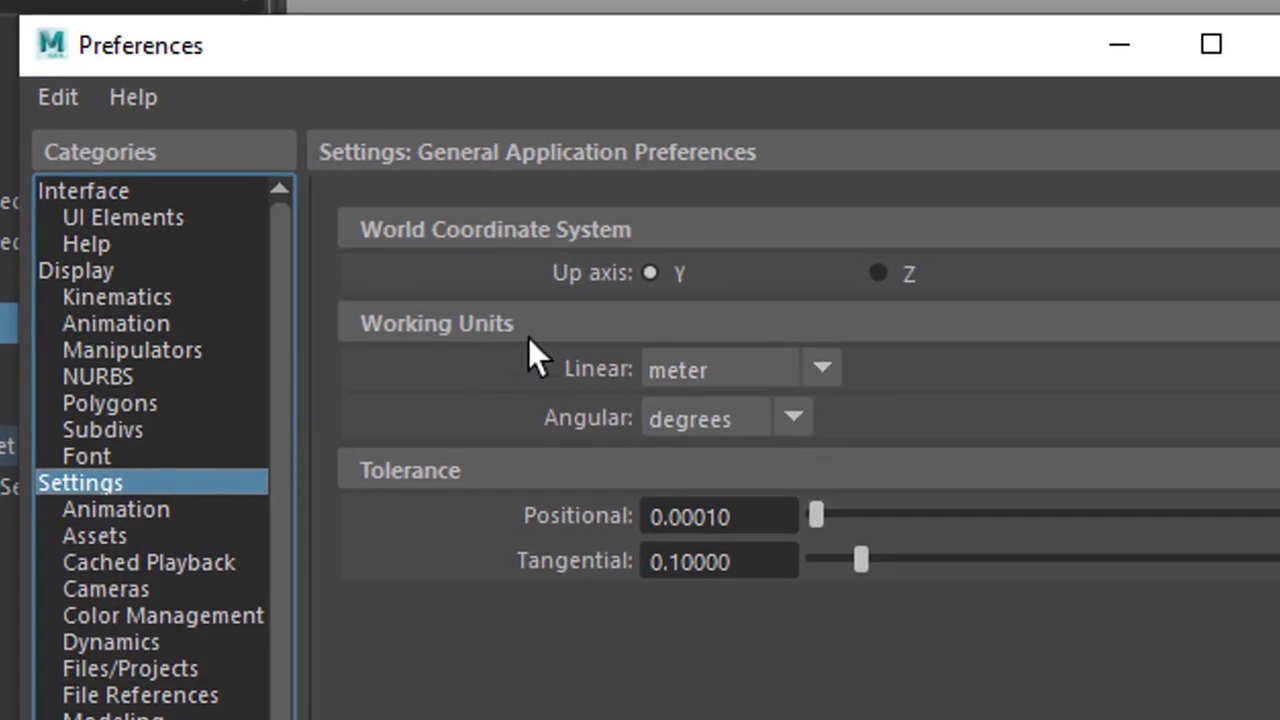
click(824, 376)
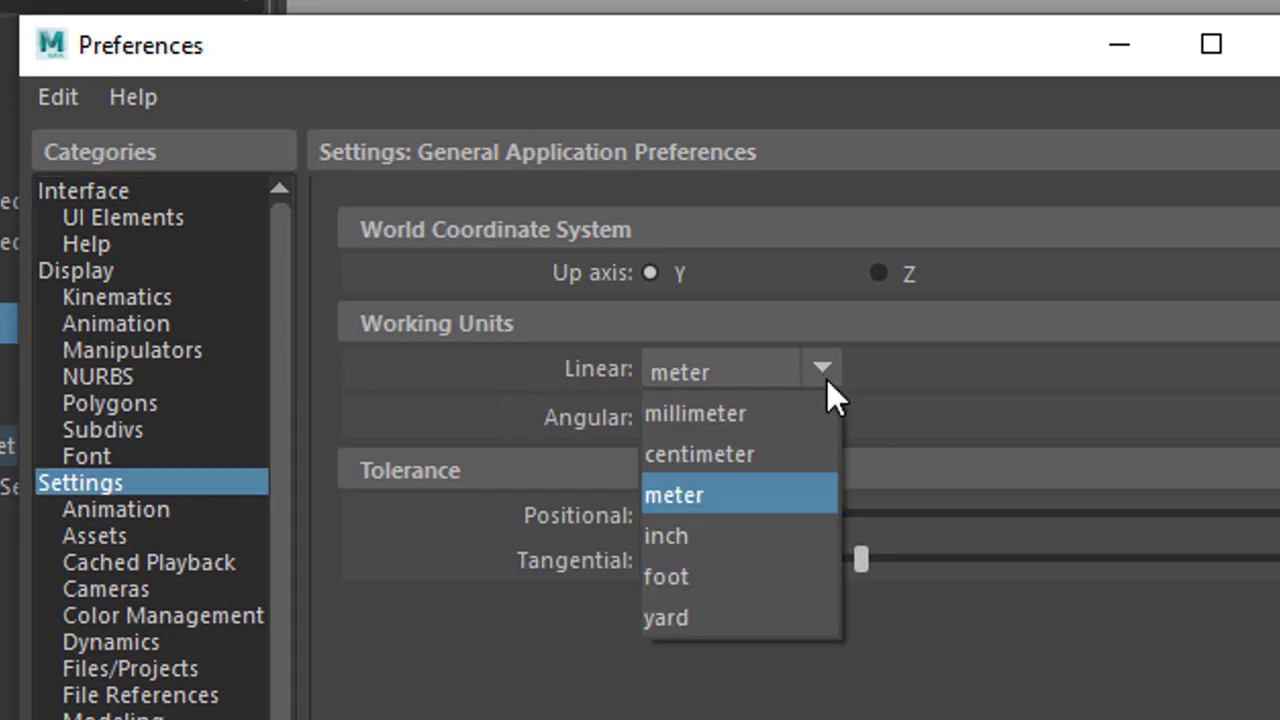
click(968, 430)
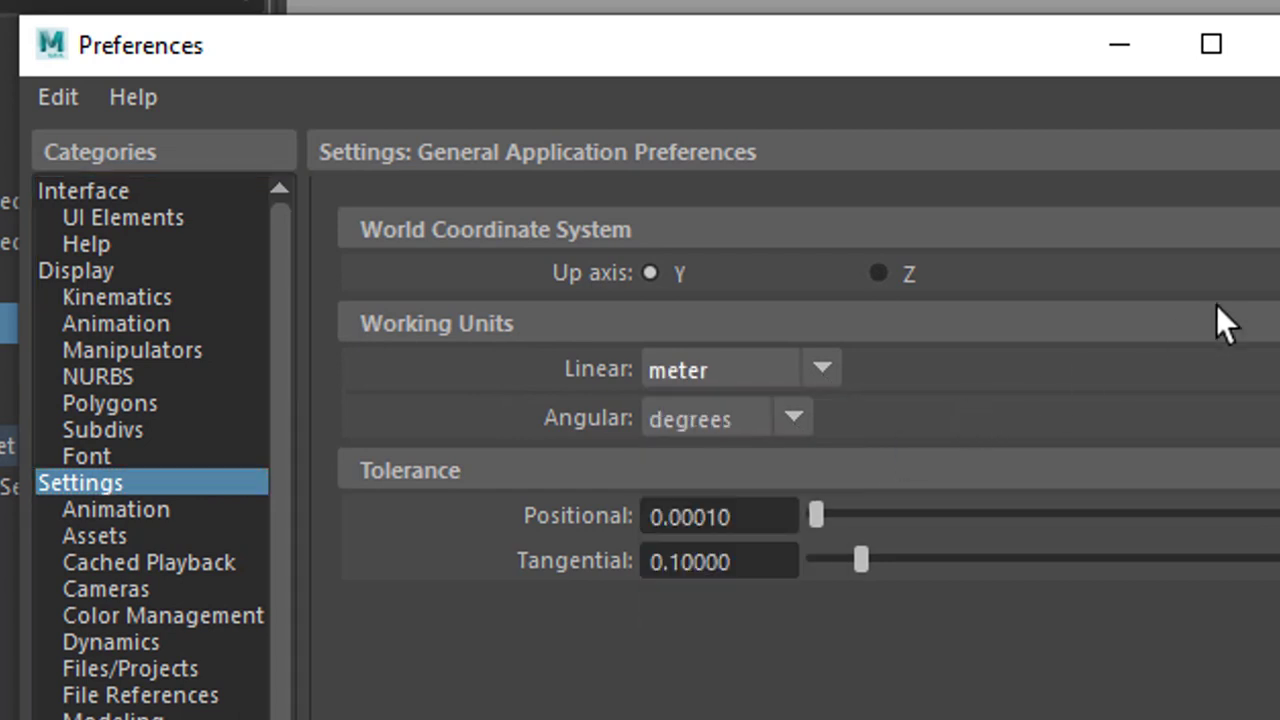
click(1272, 45)
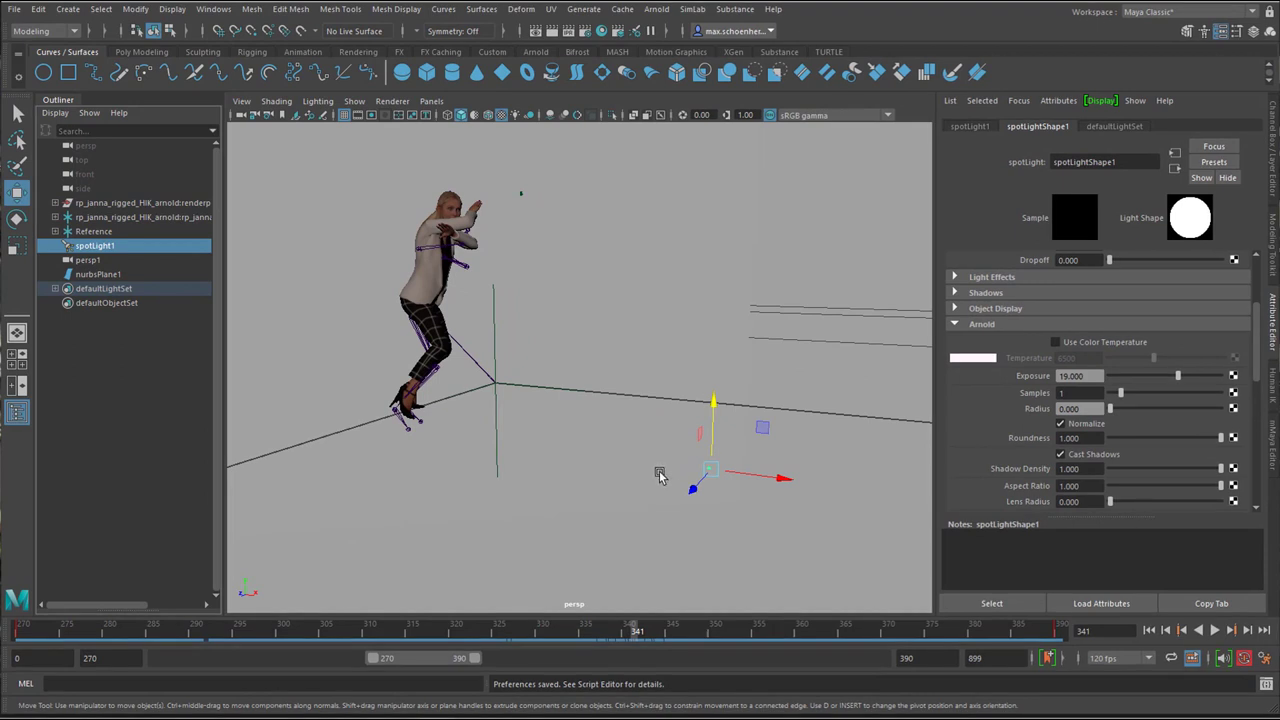
Scale the spotlight uniformly to about 10.165, then bring up the Content Browser of example files
key(r)
drag(714, 472, 796, 481)
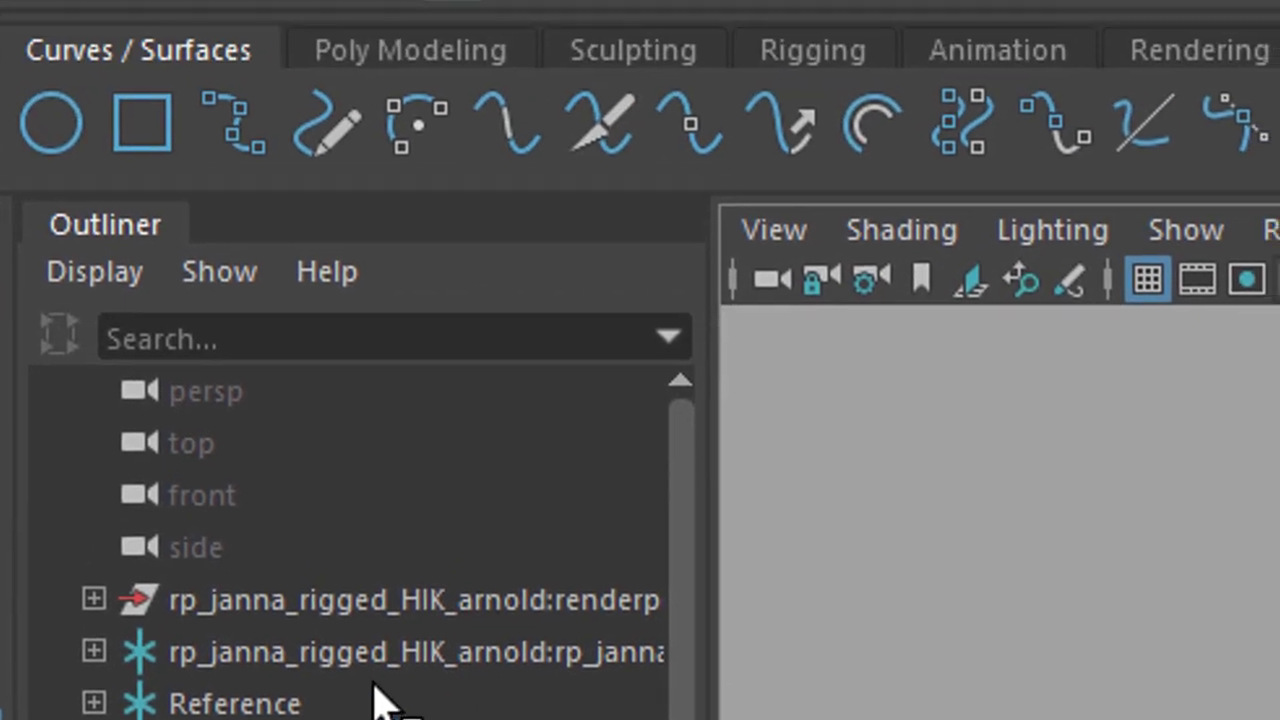
click(607, 40)
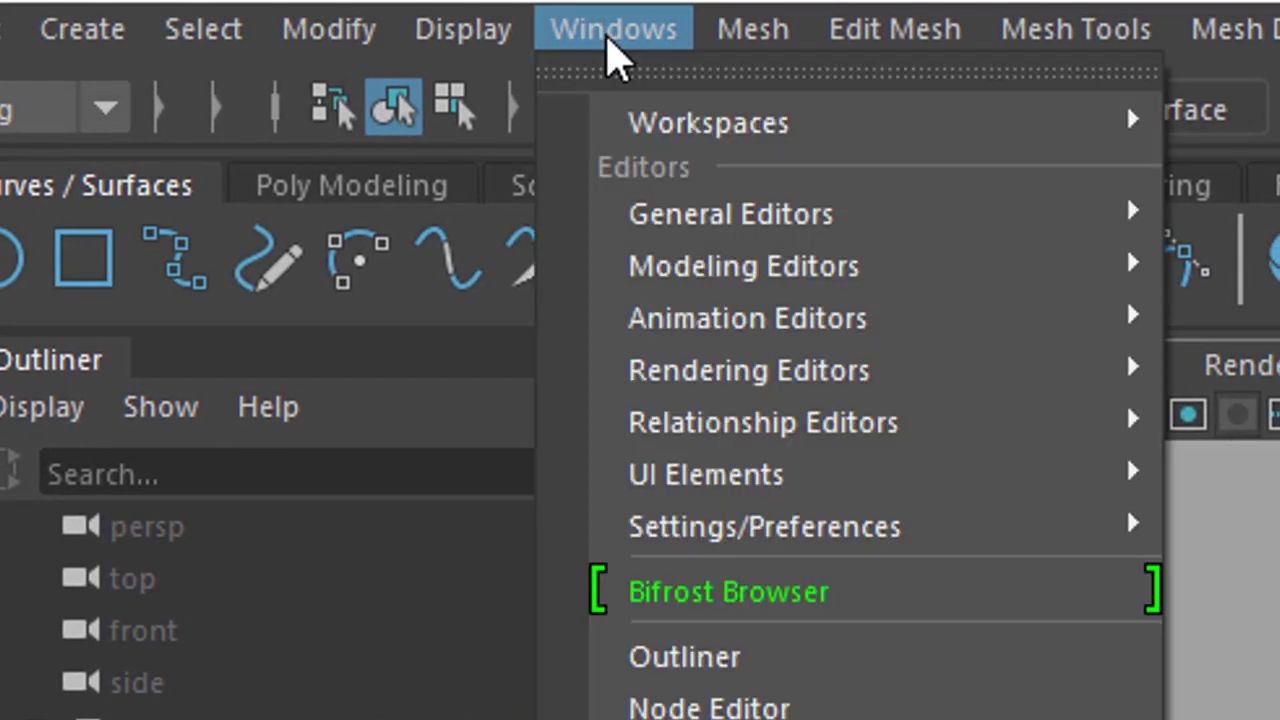
mouse_move(849, 217)
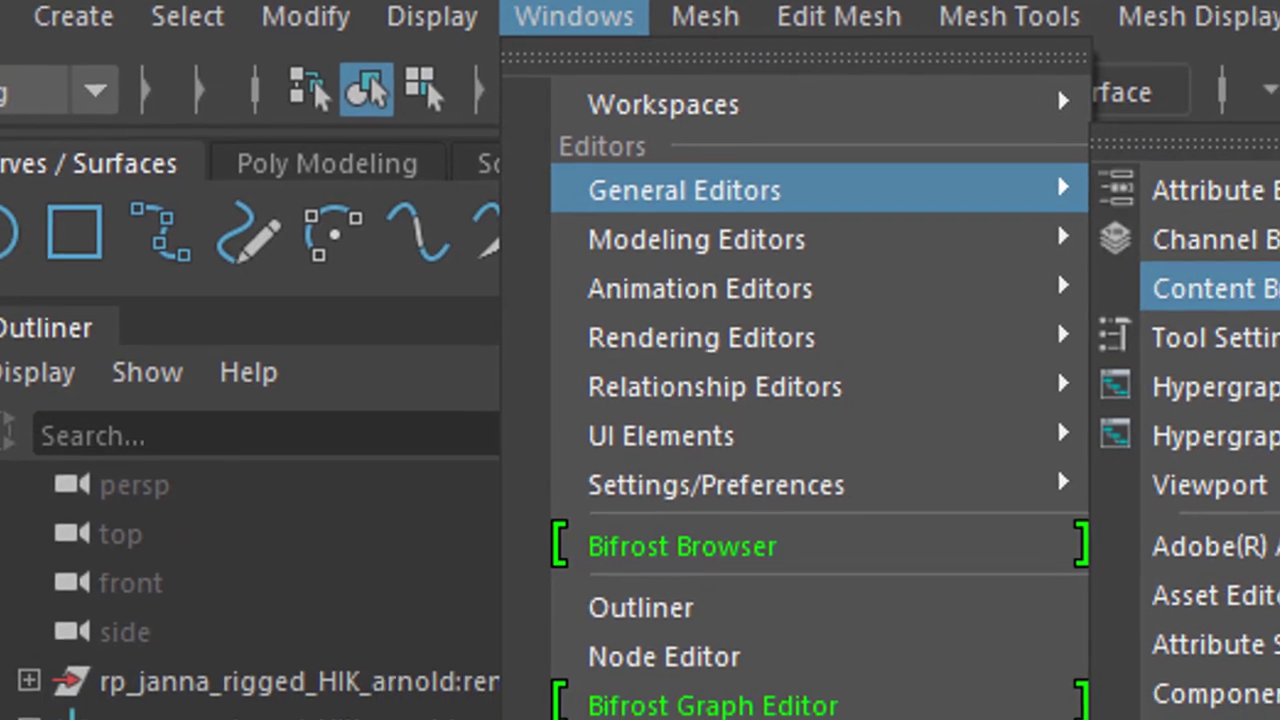
click(1210, 288)
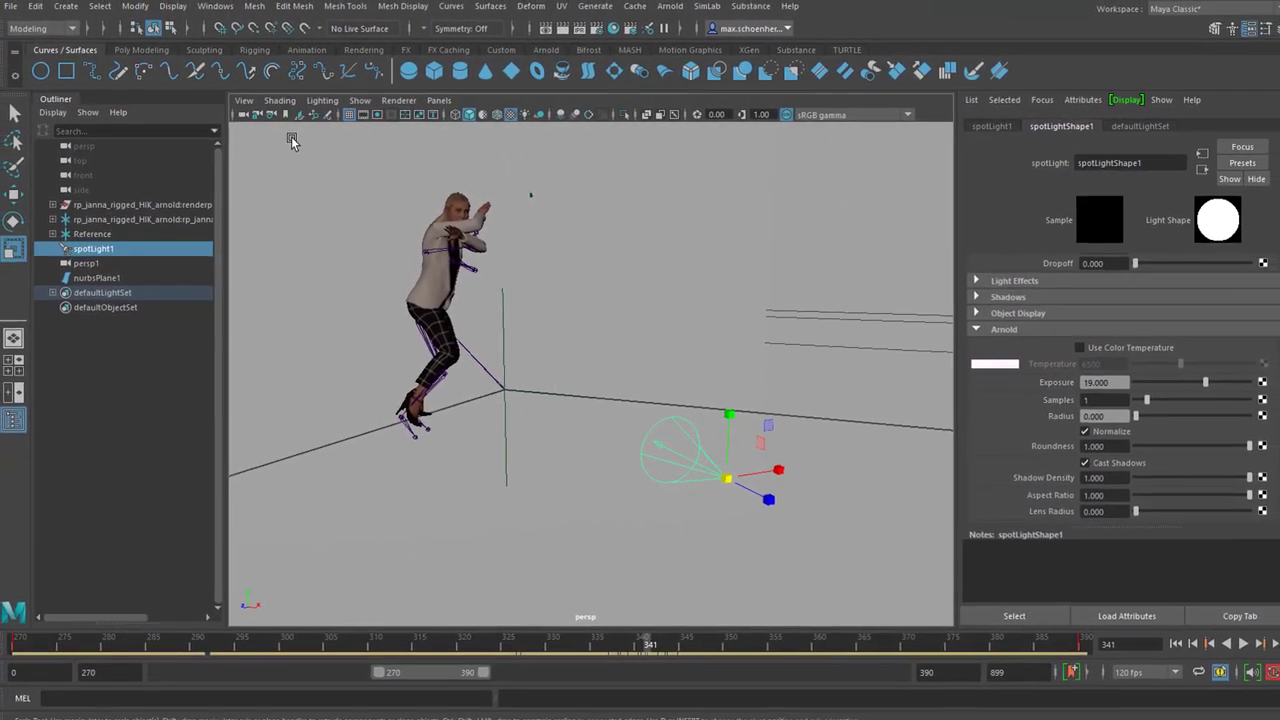
click(218, 5)
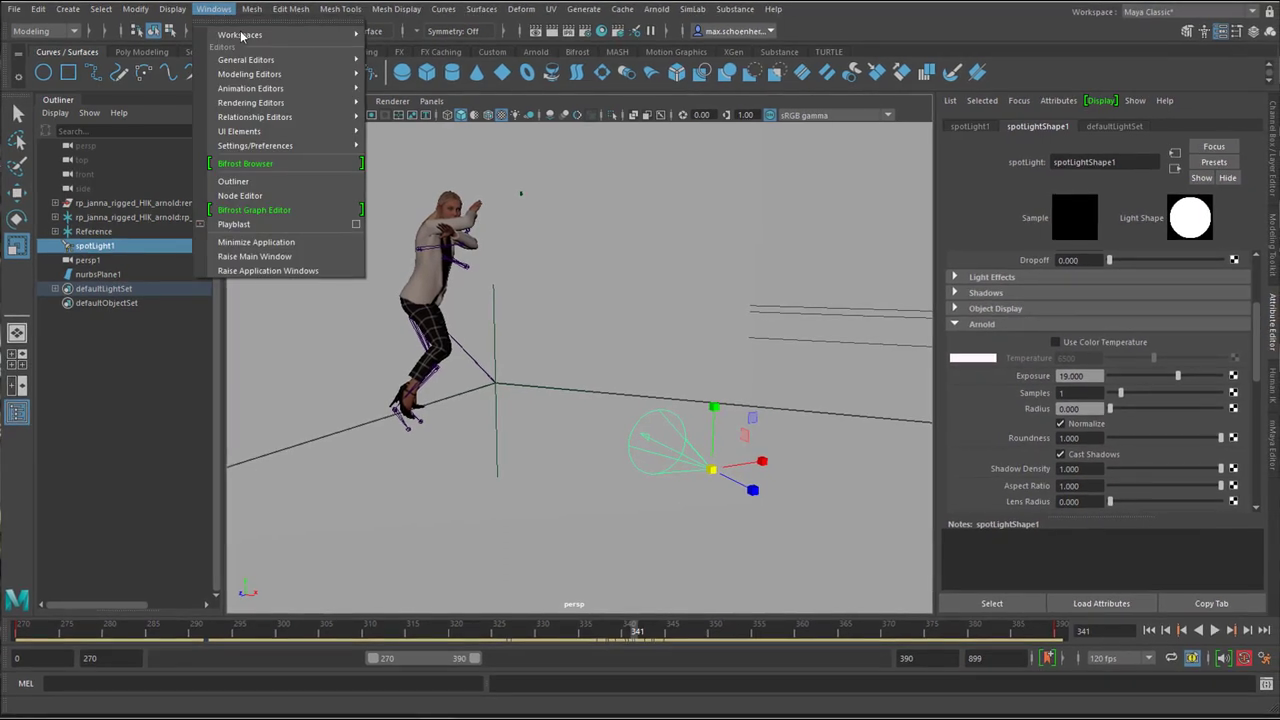
mouse_move(259, 62)
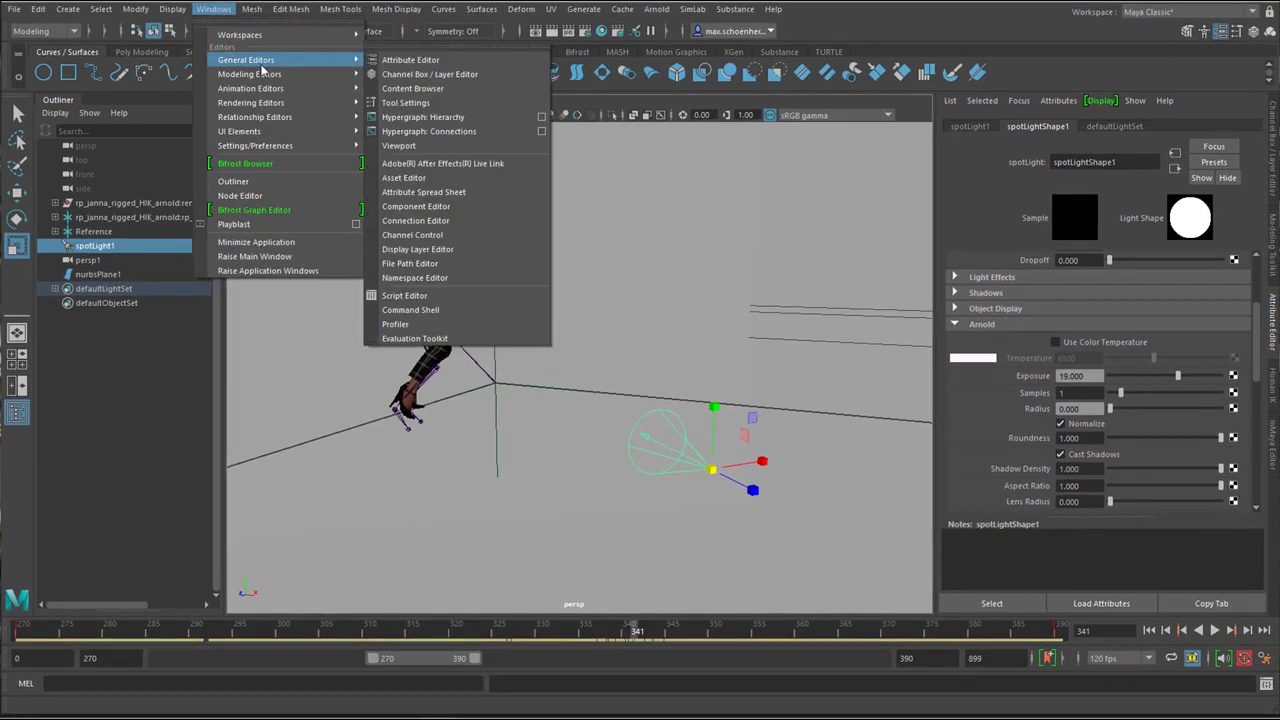
click(466, 92)
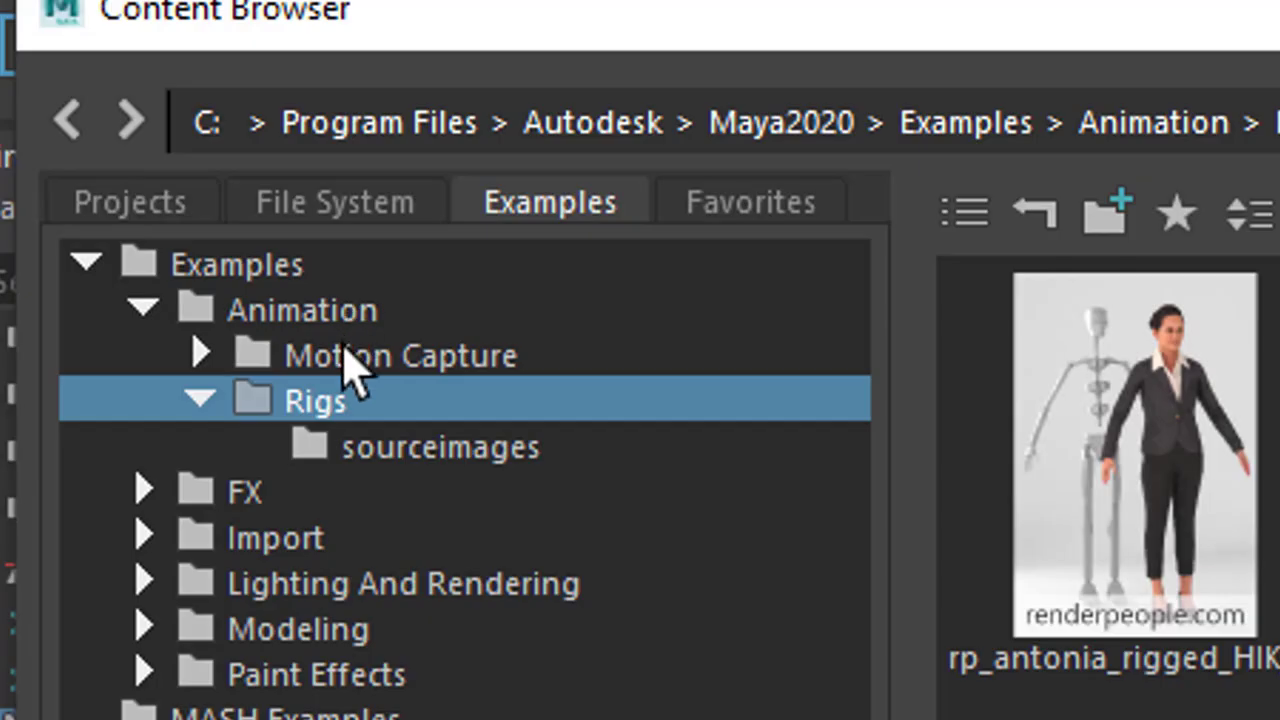
double_click(148, 148)
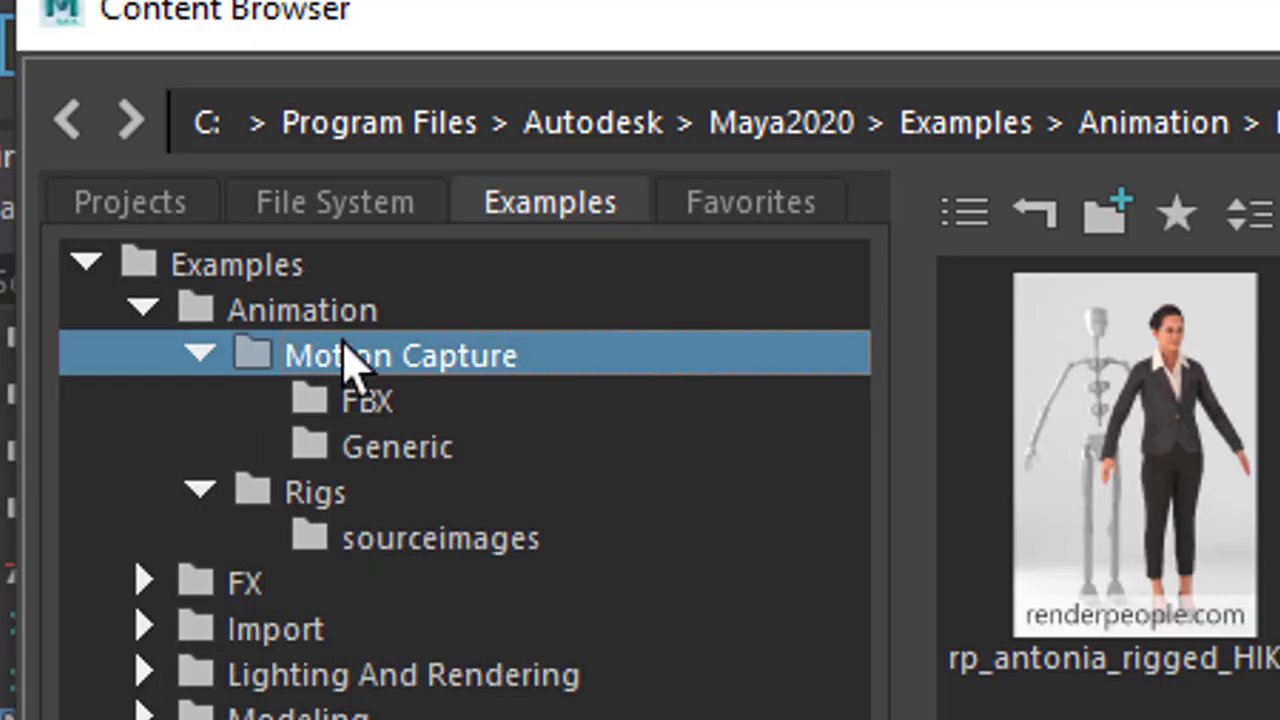
click(366, 401)
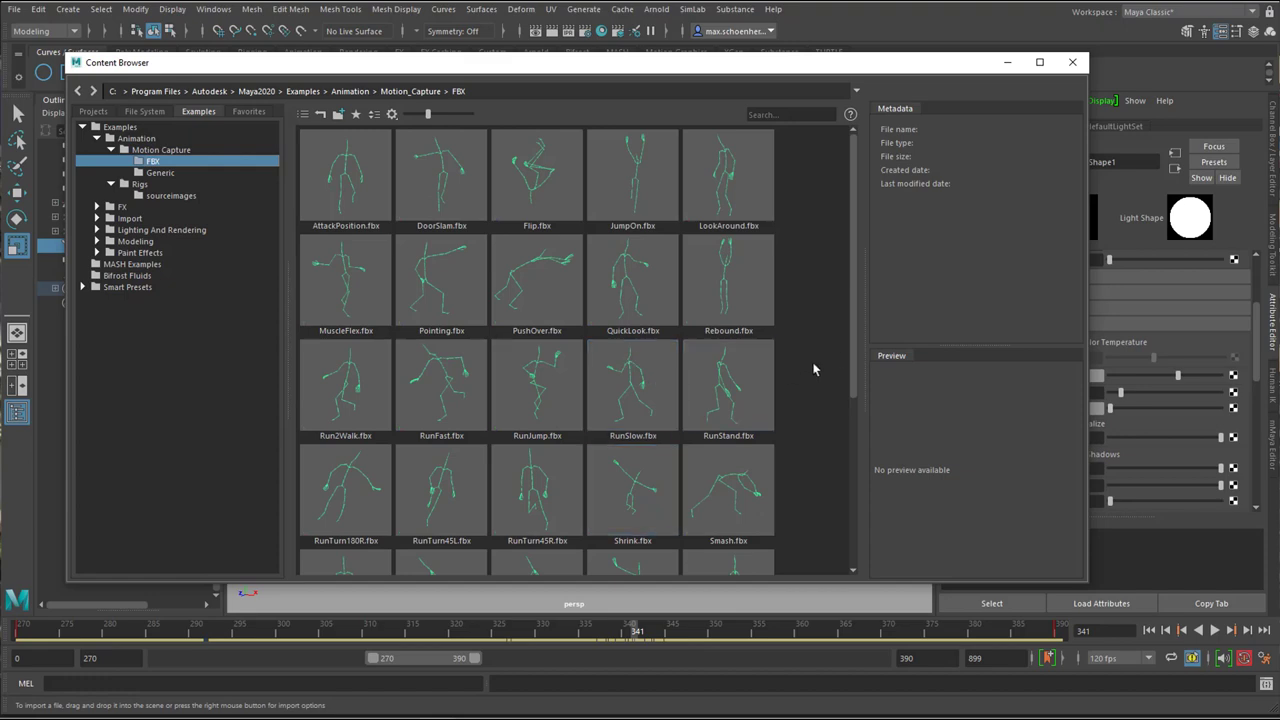
drag(851, 349, 880, 305)
click(1073, 64)
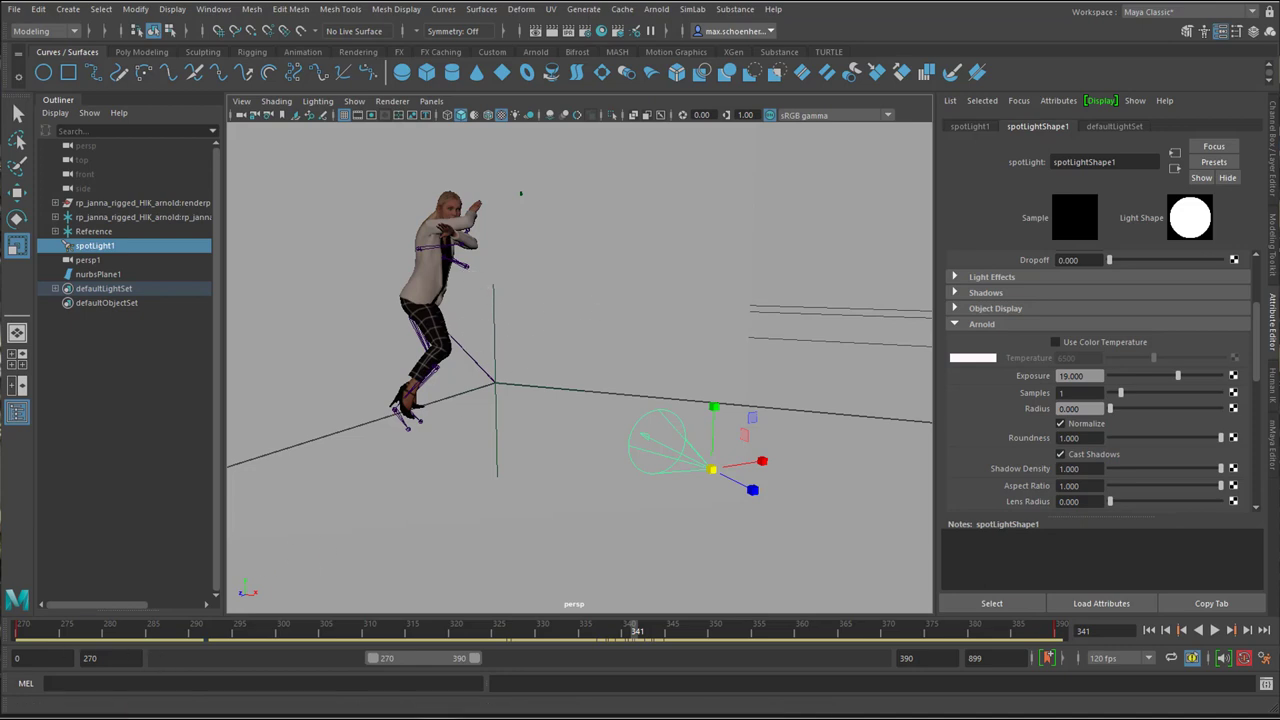
key(alt+Tab)
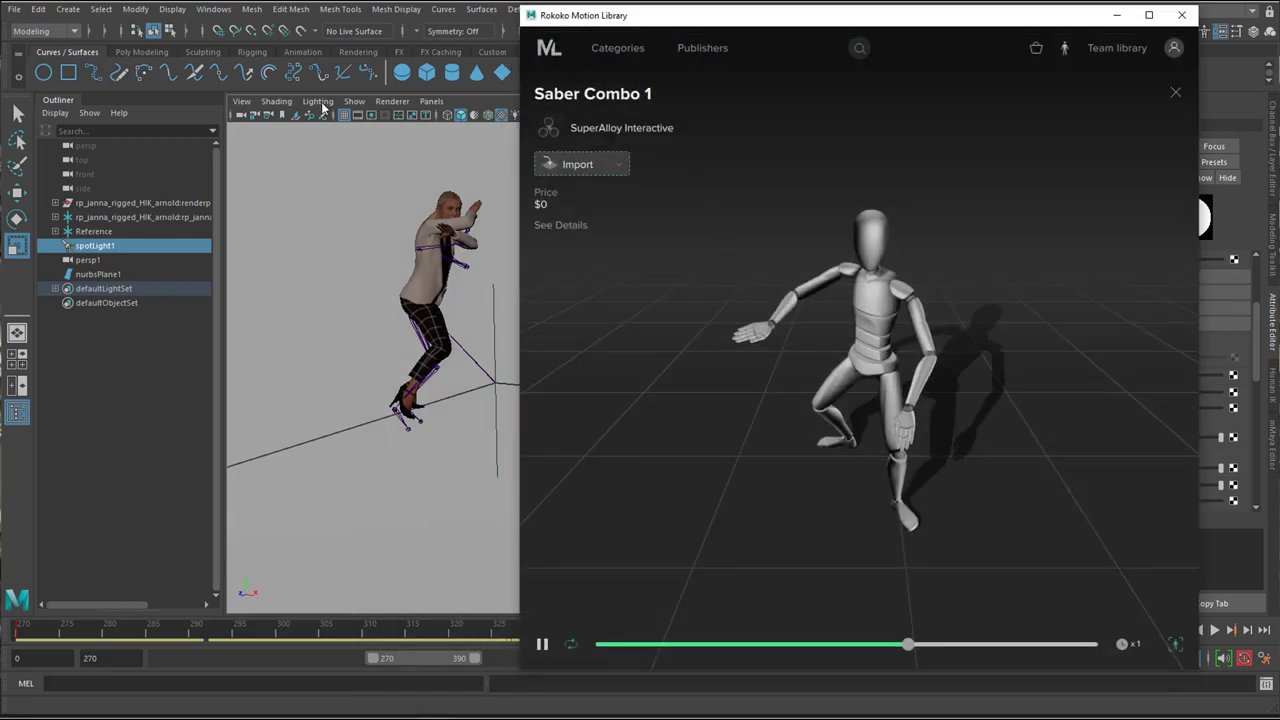
click(1116, 16)
click(222, 11)
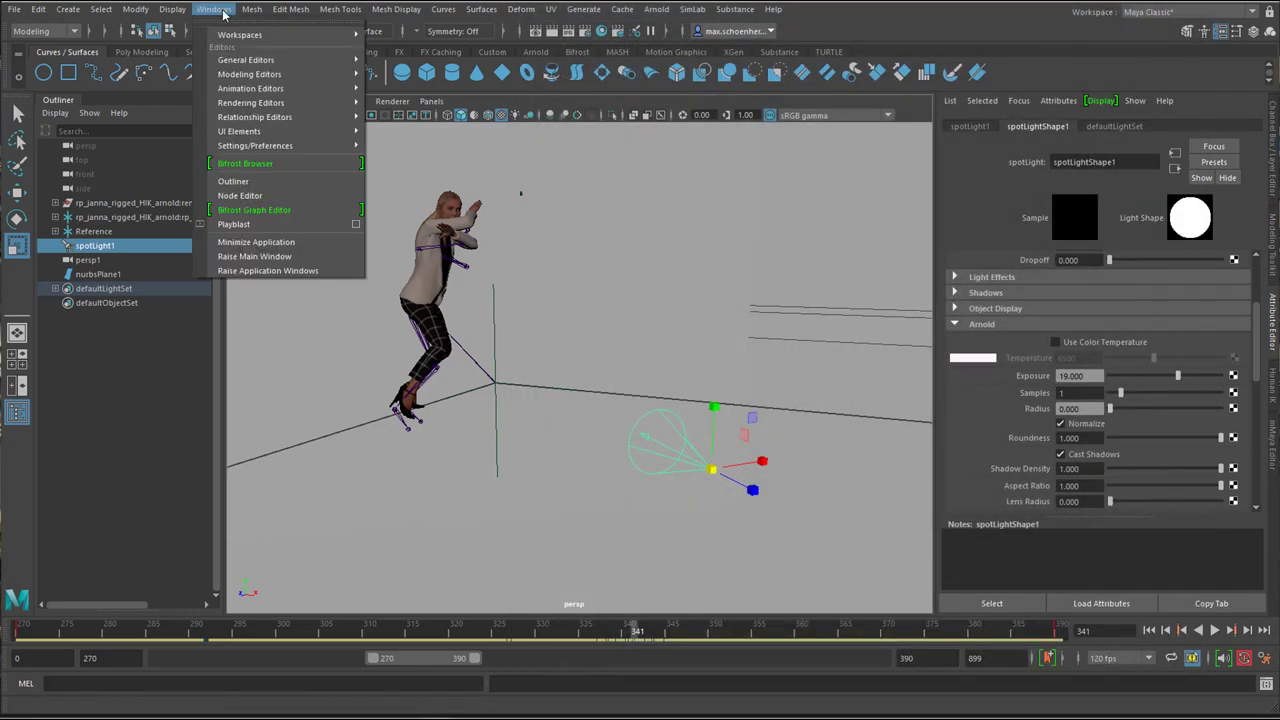
mouse_move(250, 88)
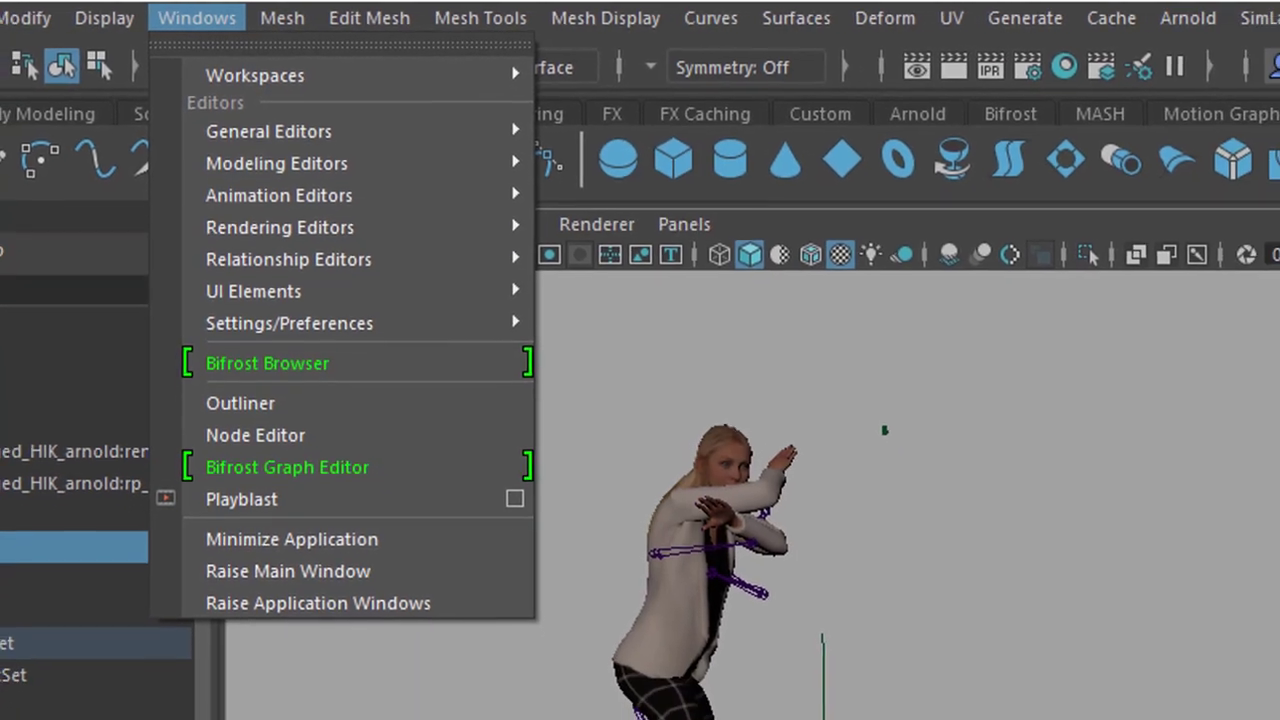
key(Escape)
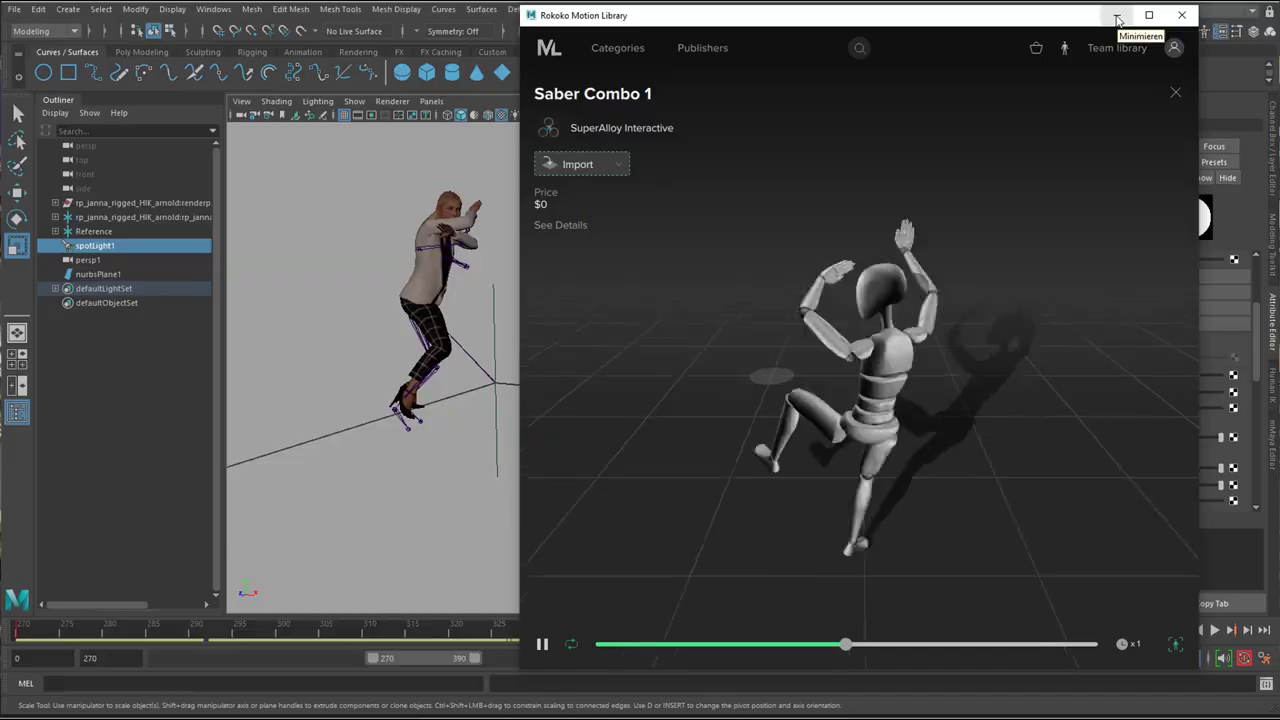
click(1165, 12)
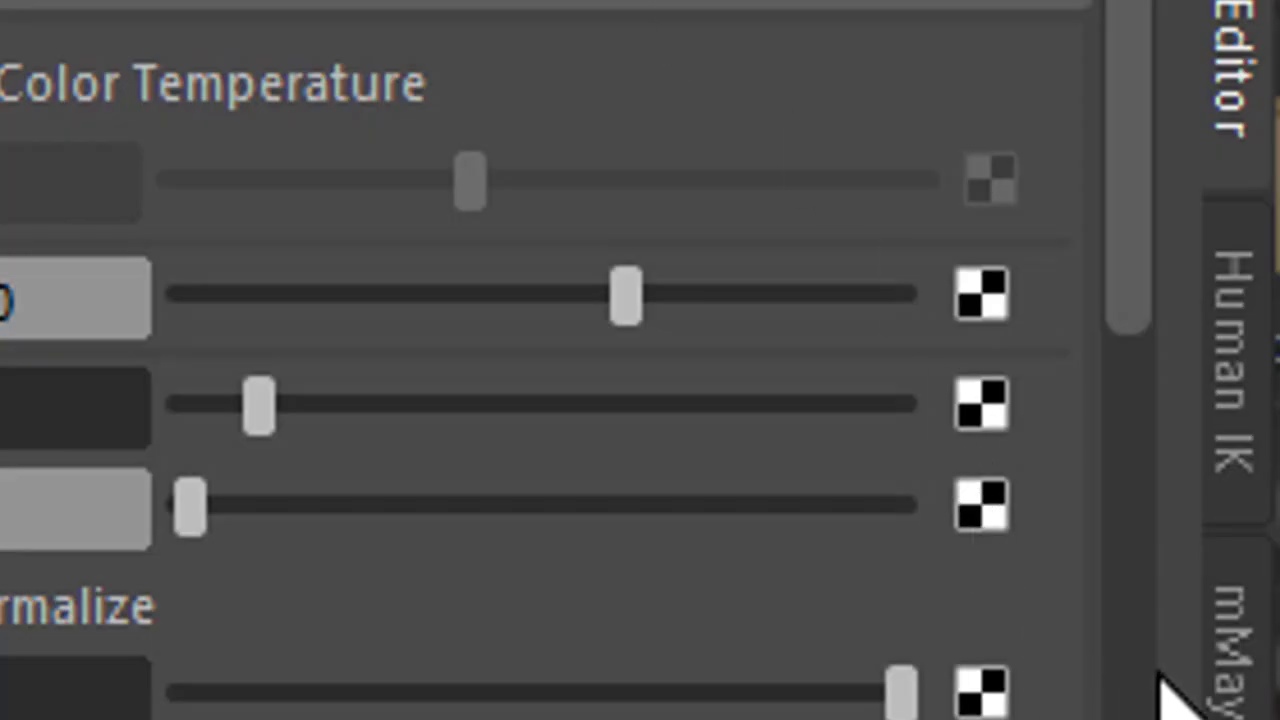
Switch the Human IK source to Control Rig and back to Character, then look through spotLight1
click(1245, 430)
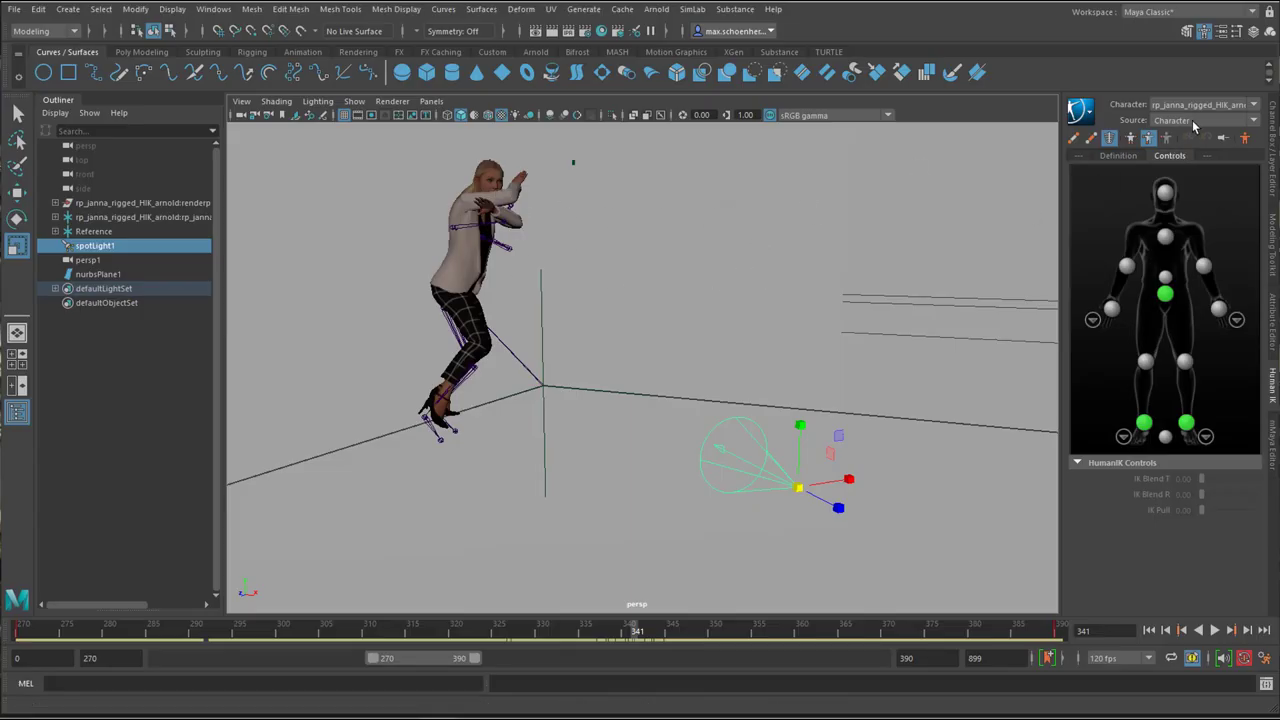
click(1192, 121)
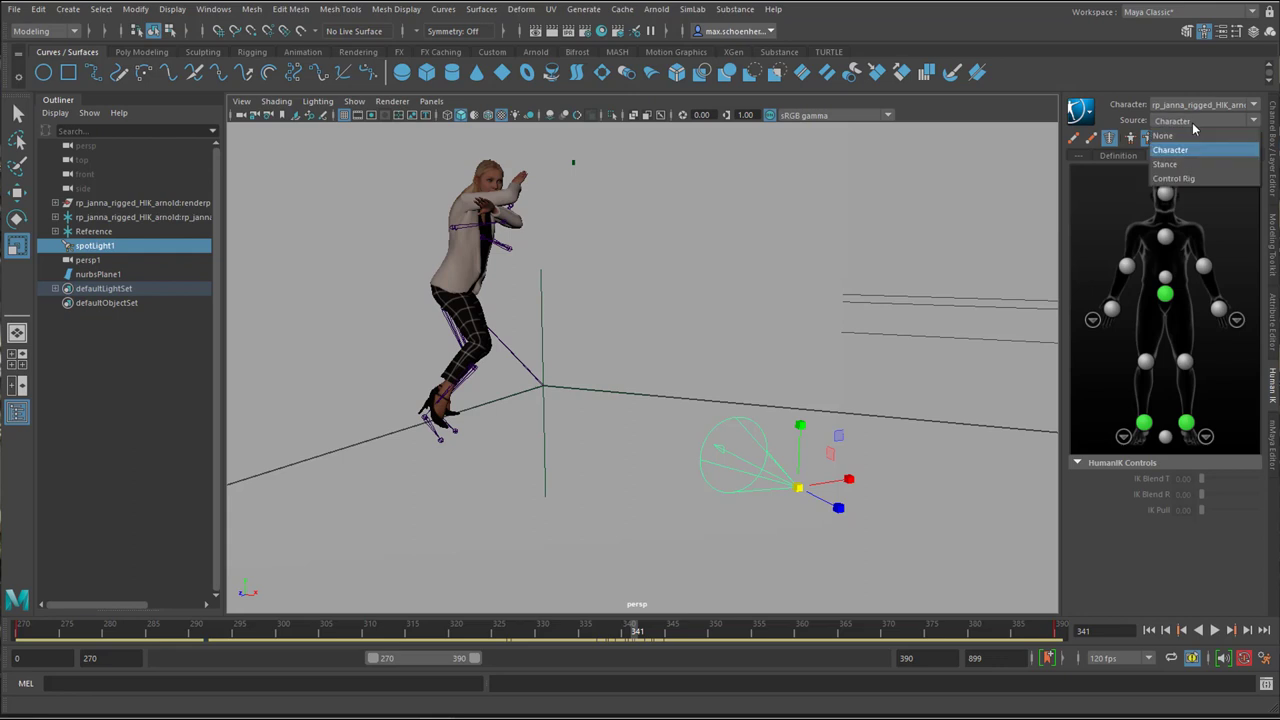
click(1188, 179)
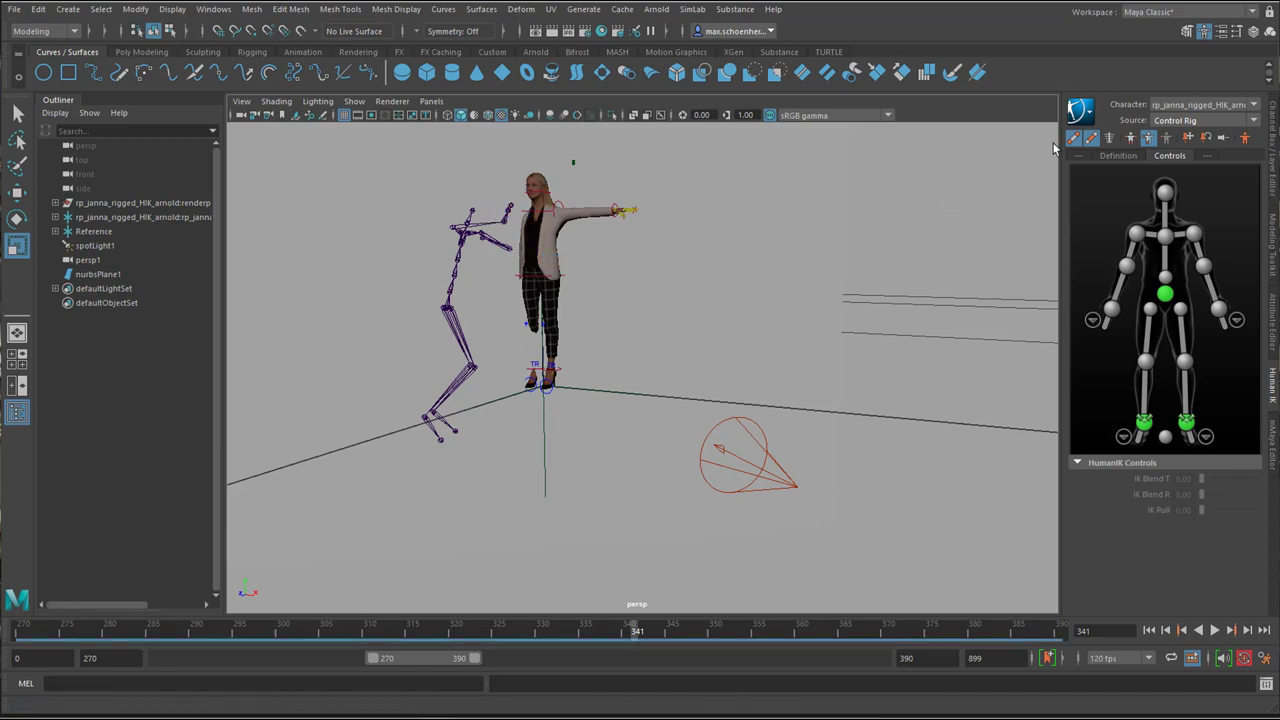
click(1251, 120)
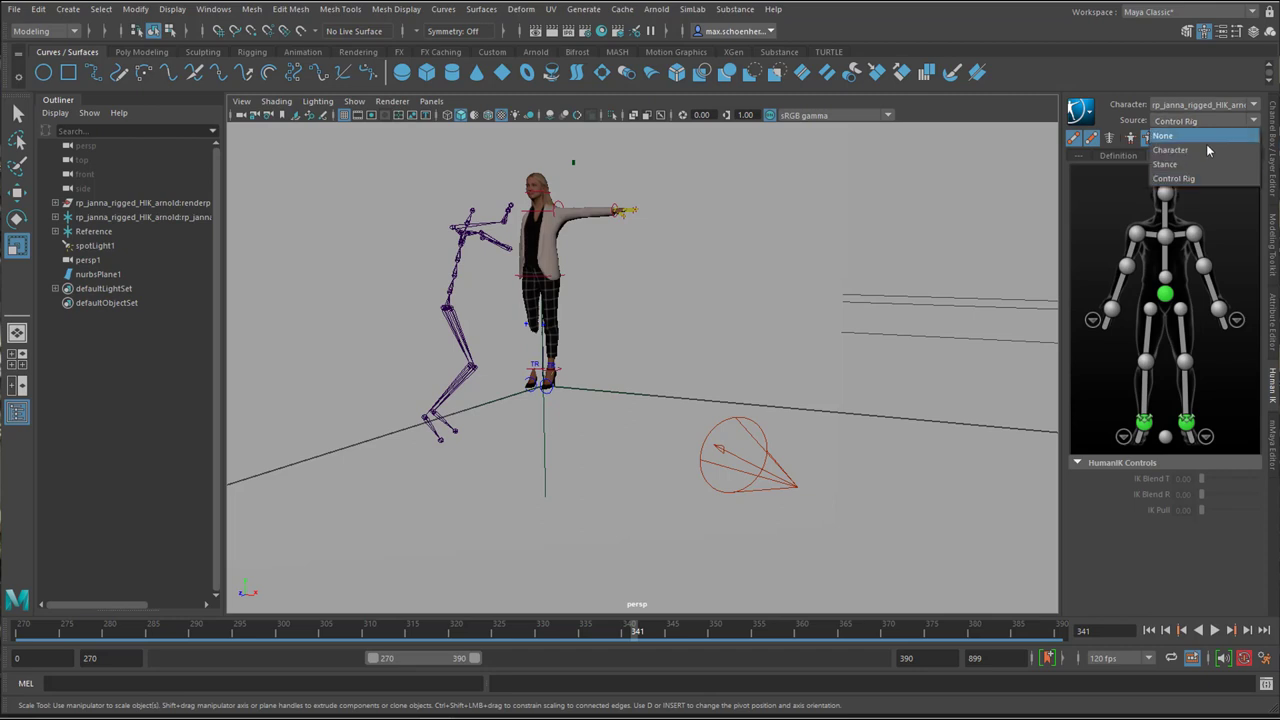
click(1180, 163)
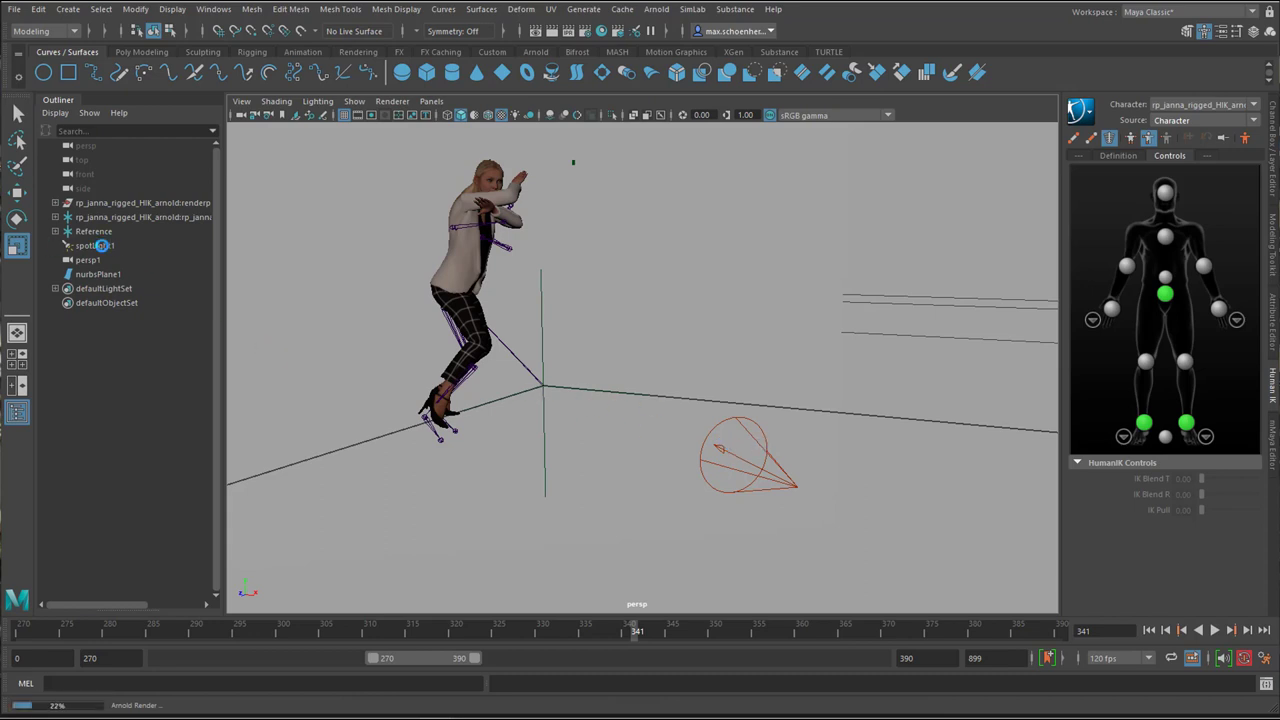
click(101, 245)
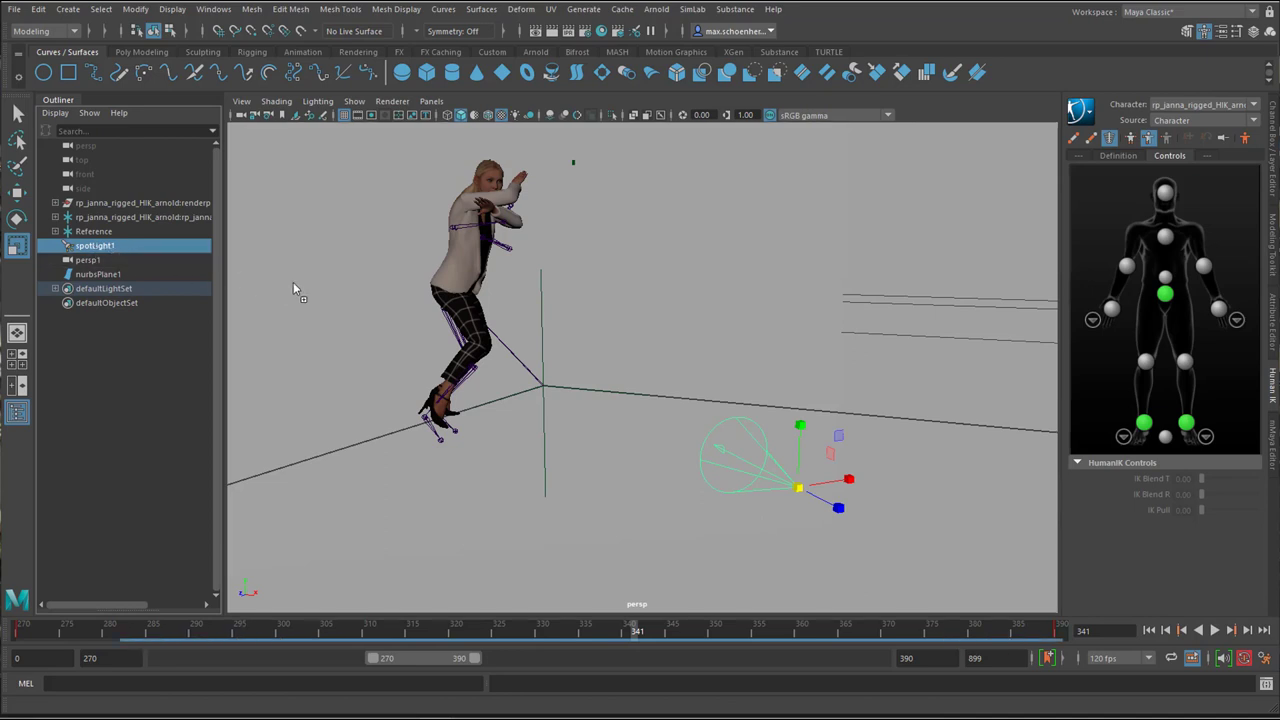
key(ctrl+shift+l)
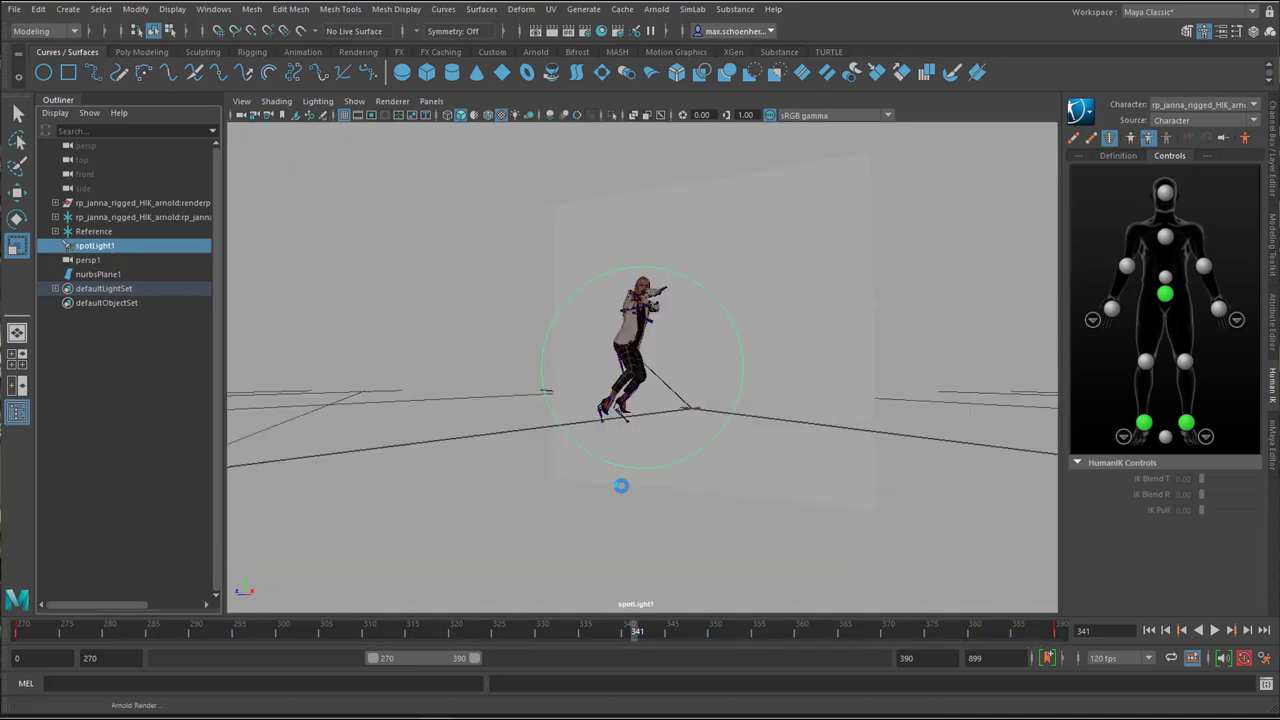
Show spotLightShape1's attributes with the Arnold section re-expanded: exposure 19, 1 sample
key(ctrl+a)
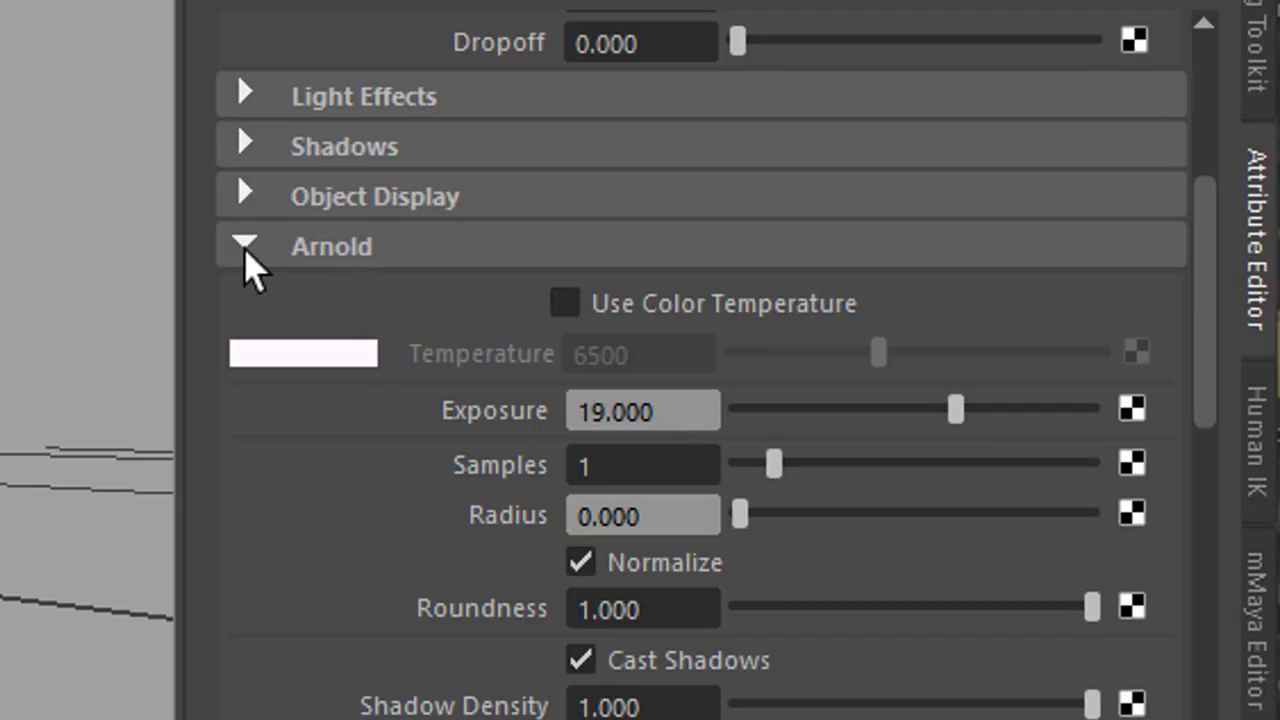
click(951, 324)
scroll(720, 263, up, 1)
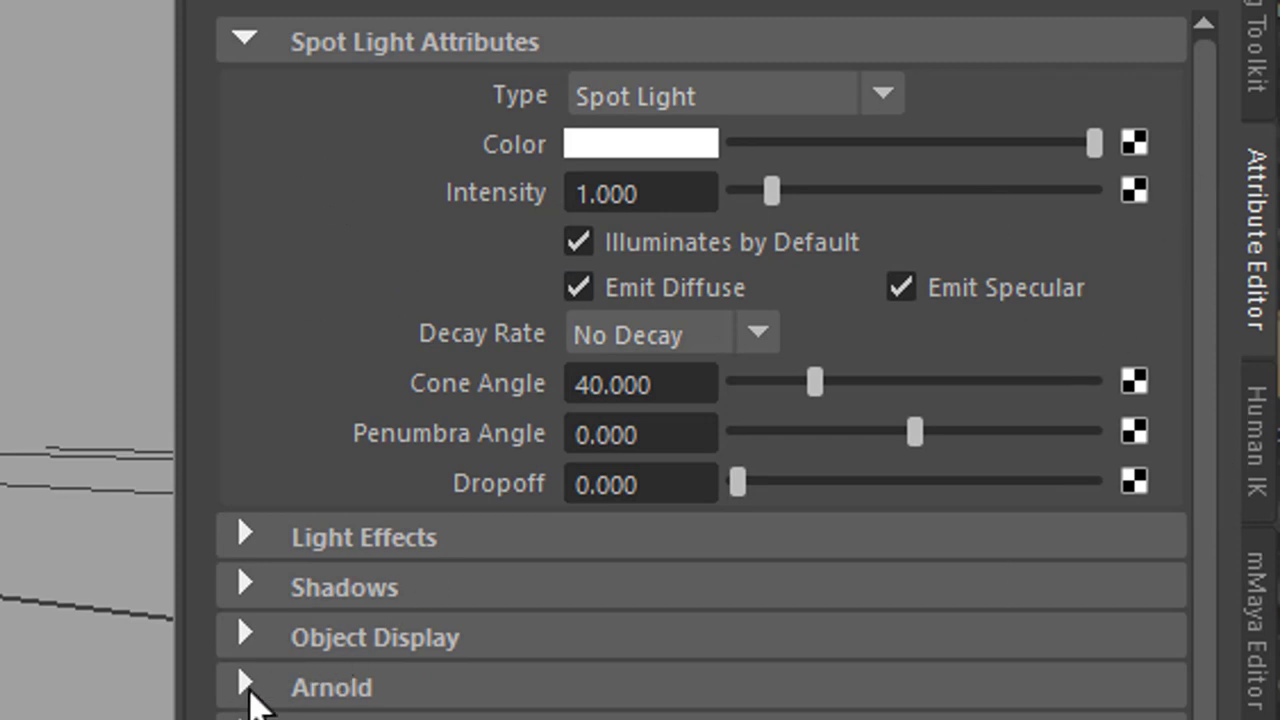
click(292, 700)
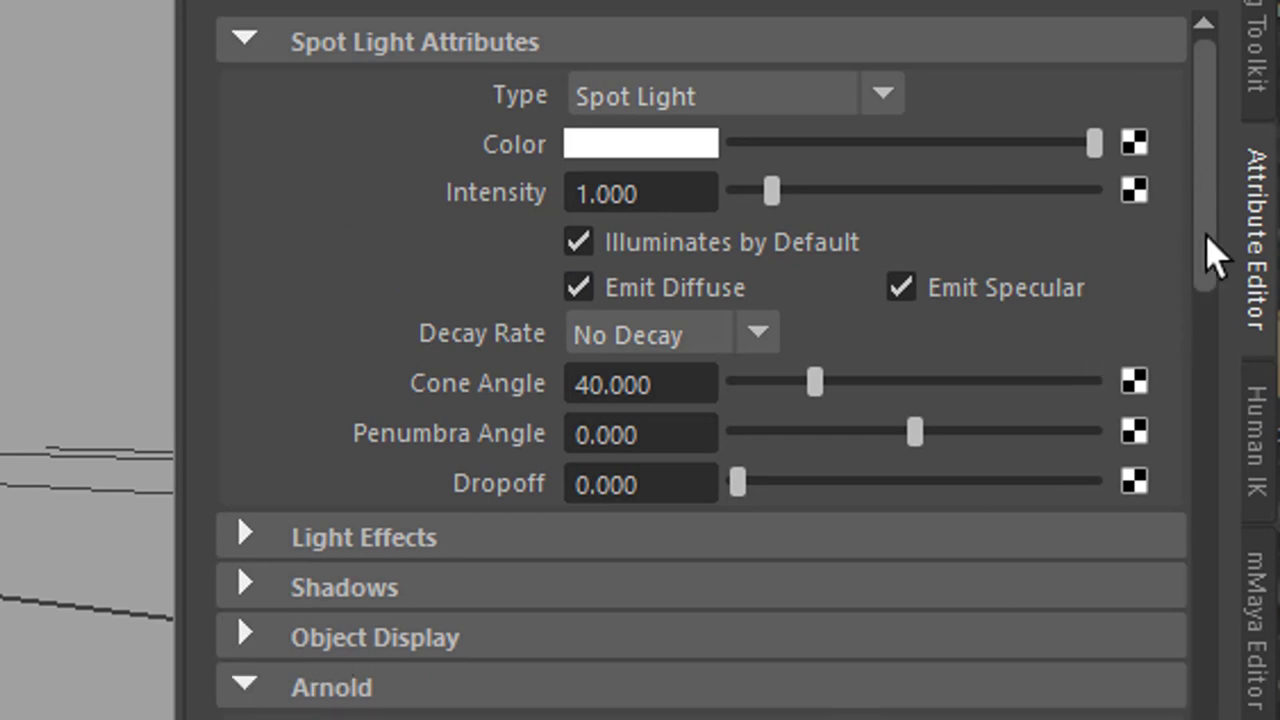
drag(1211, 251, 1189, 457)
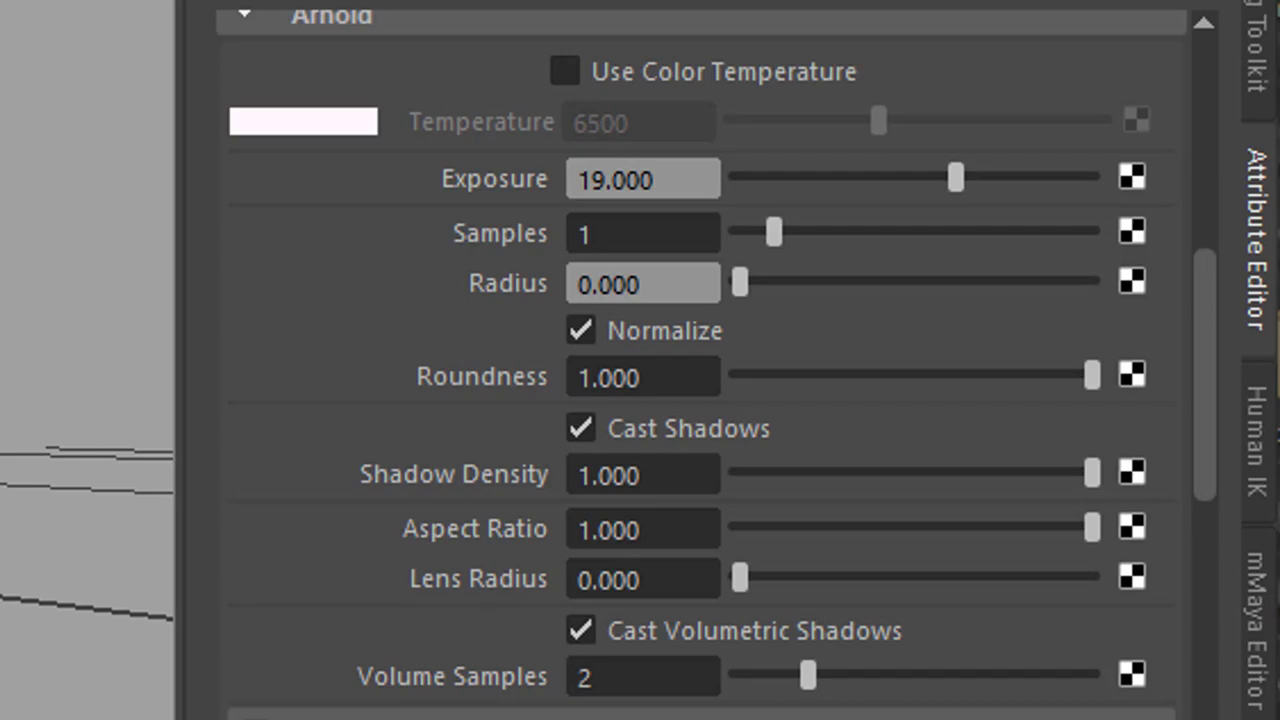
key(space)
Switch the viewport from the spotlight to the persp1 camera via Panels > Perspective
click(650, 210)
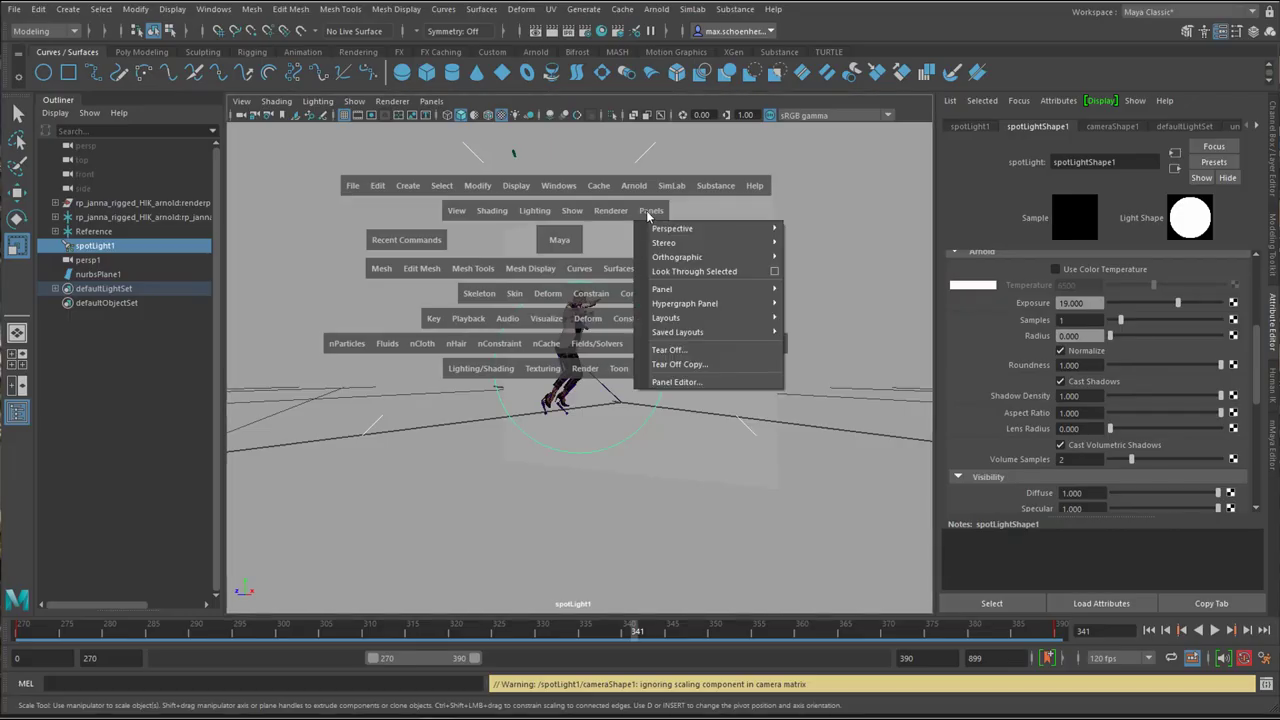
mouse_move(658, 230)
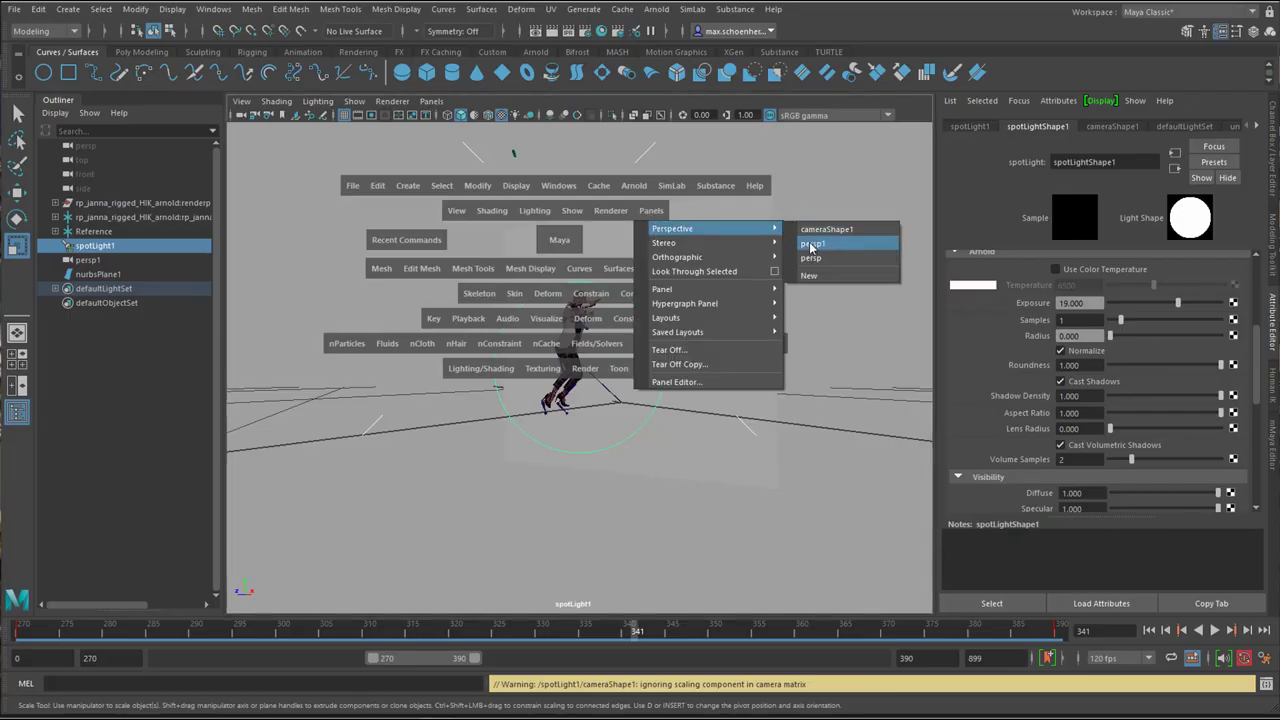
click(812, 244)
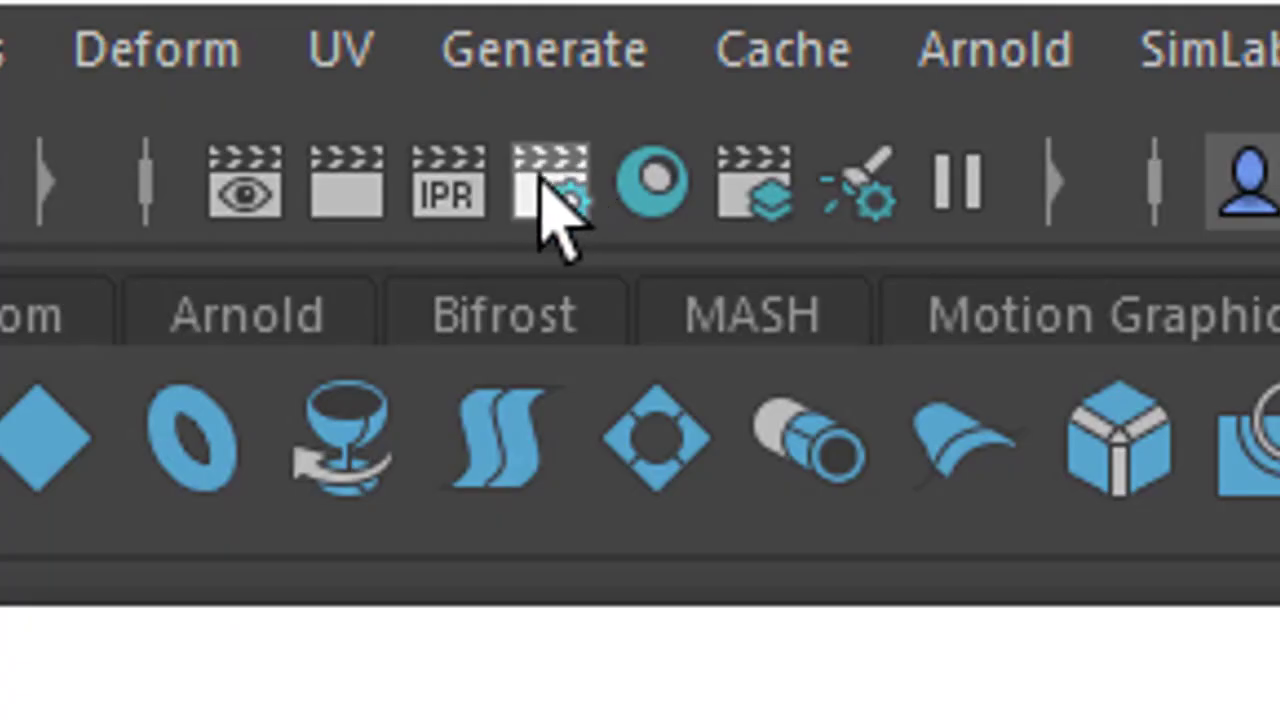
Open Render Settings on the Arnold Renderer tab and expand the still-disabled Motion Blur section
click(560, 195)
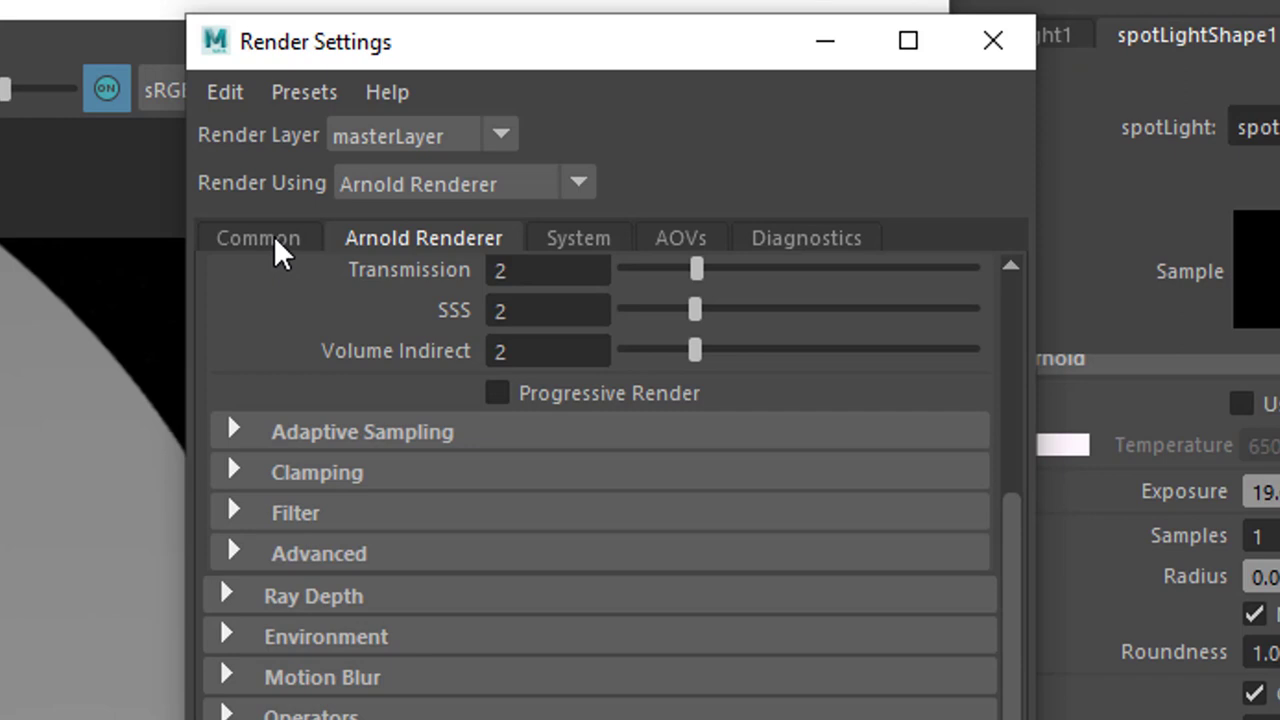
click(274, 238)
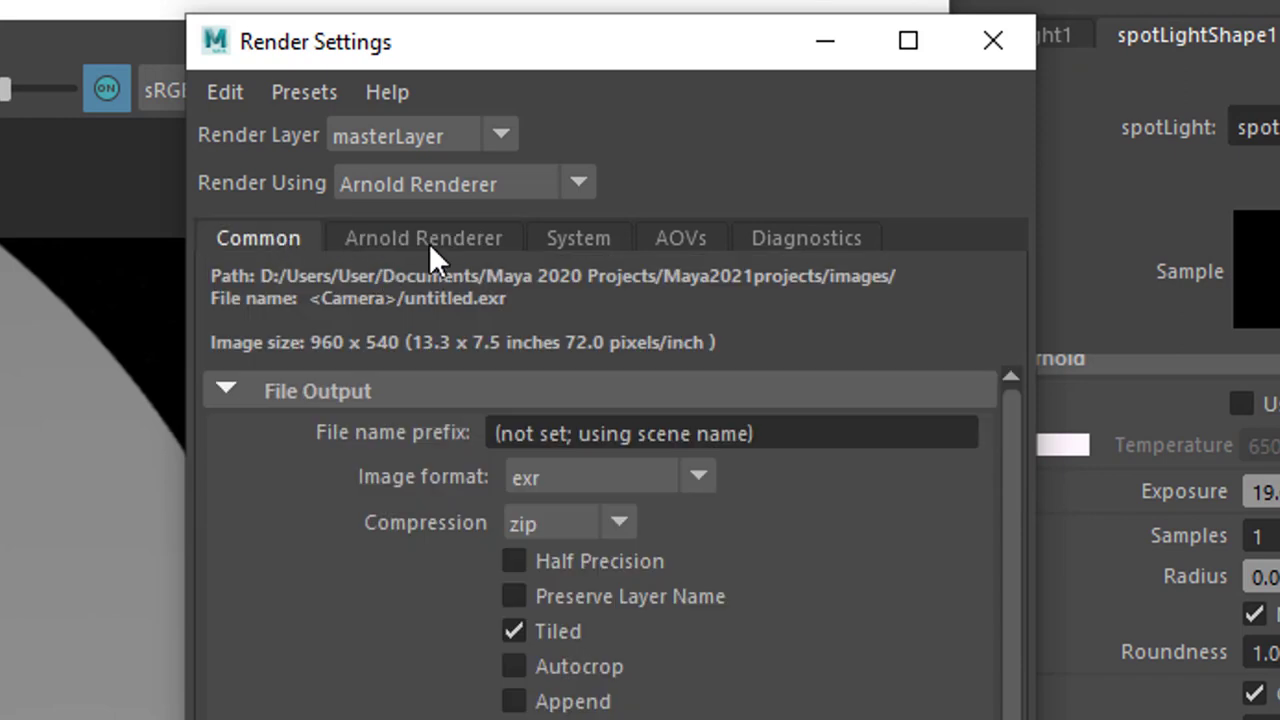
click(430, 247)
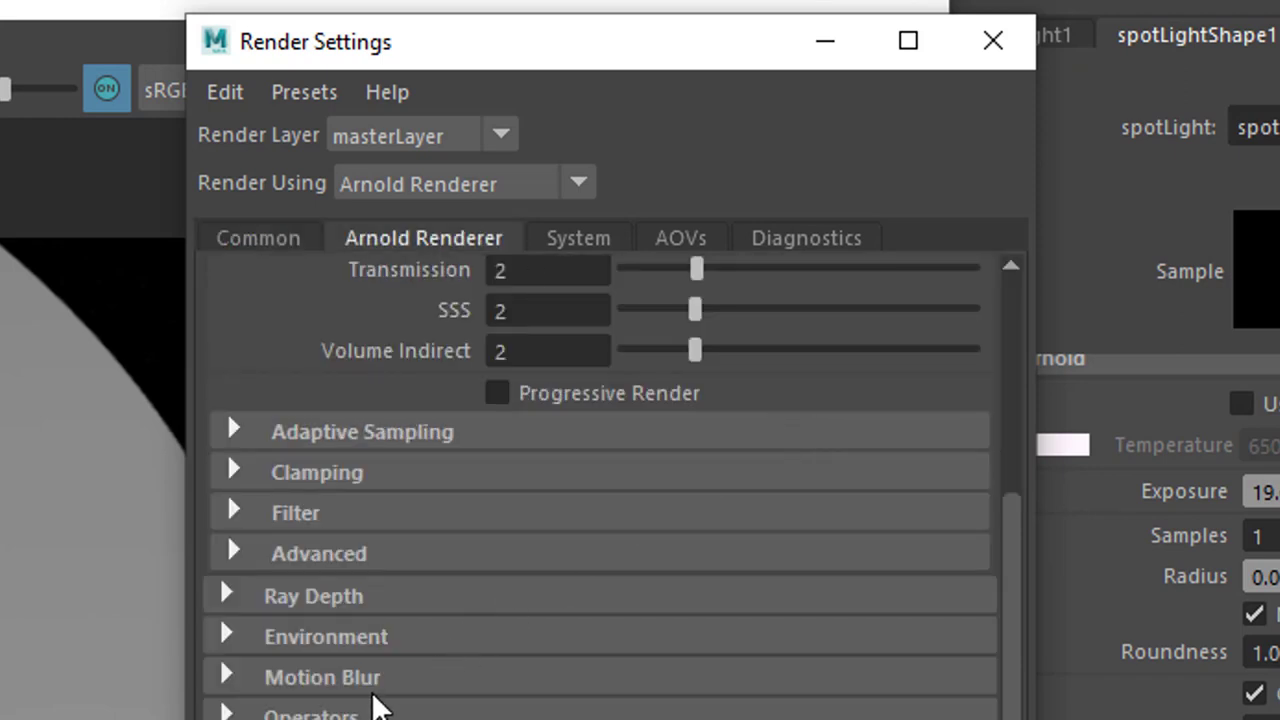
click(274, 243)
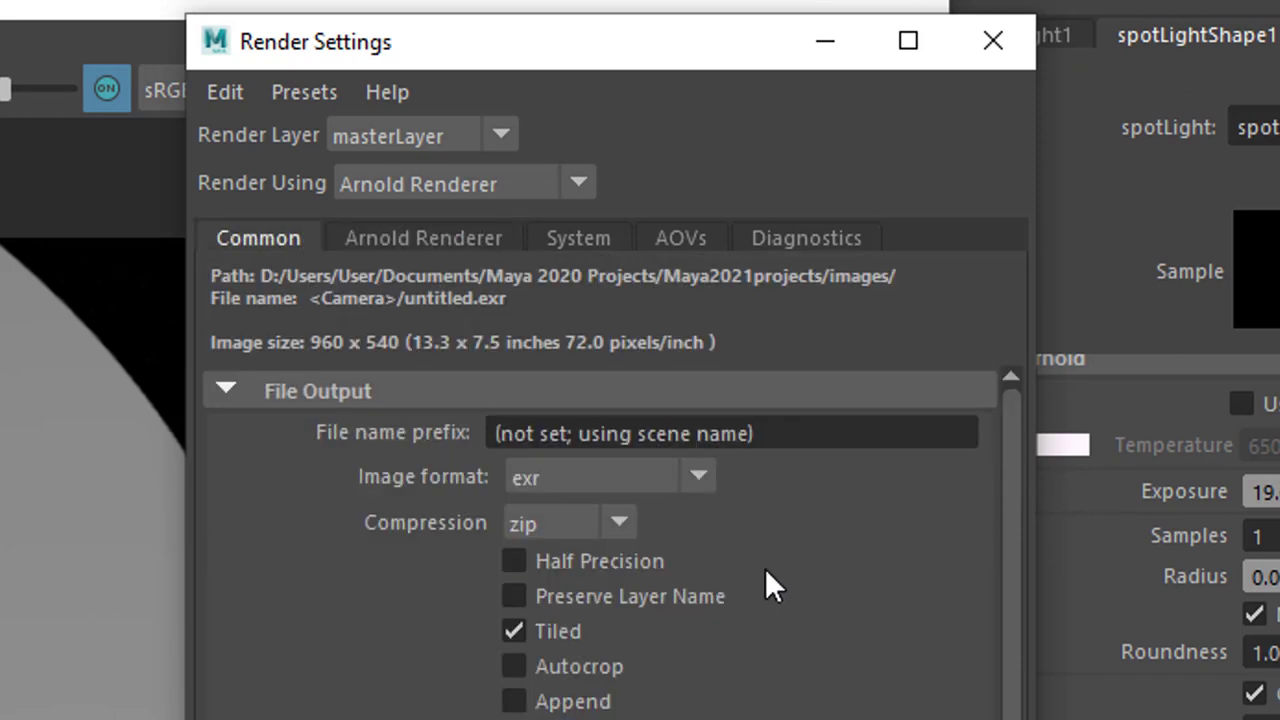
click(466, 243)
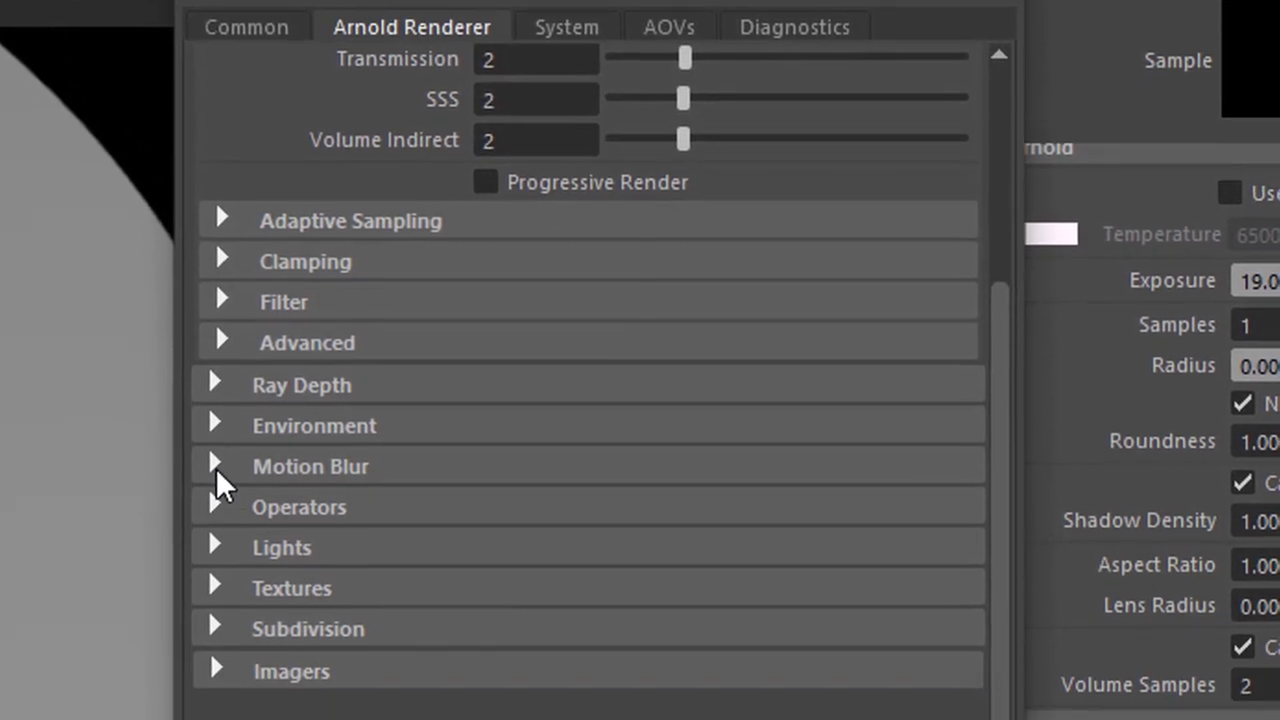
click(217, 498)
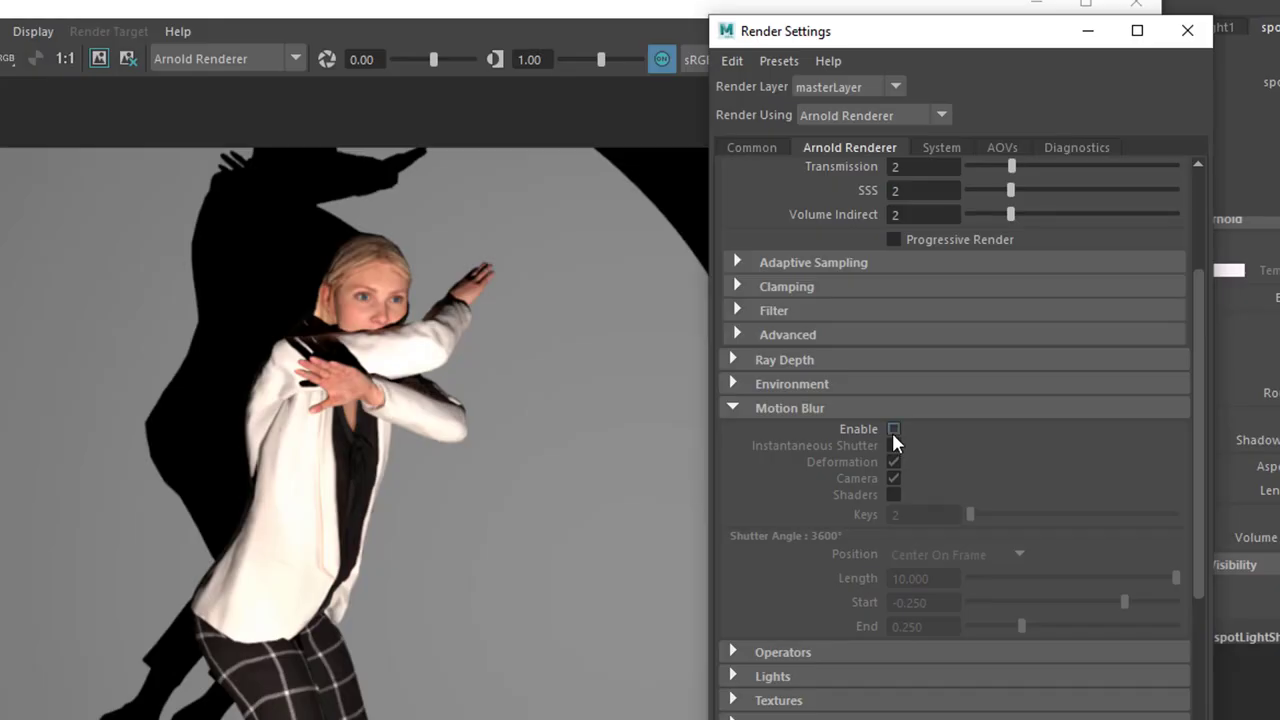
Enable Arnold motion blur, try shutter length 2, then select the length to reset it to 10
click(893, 429)
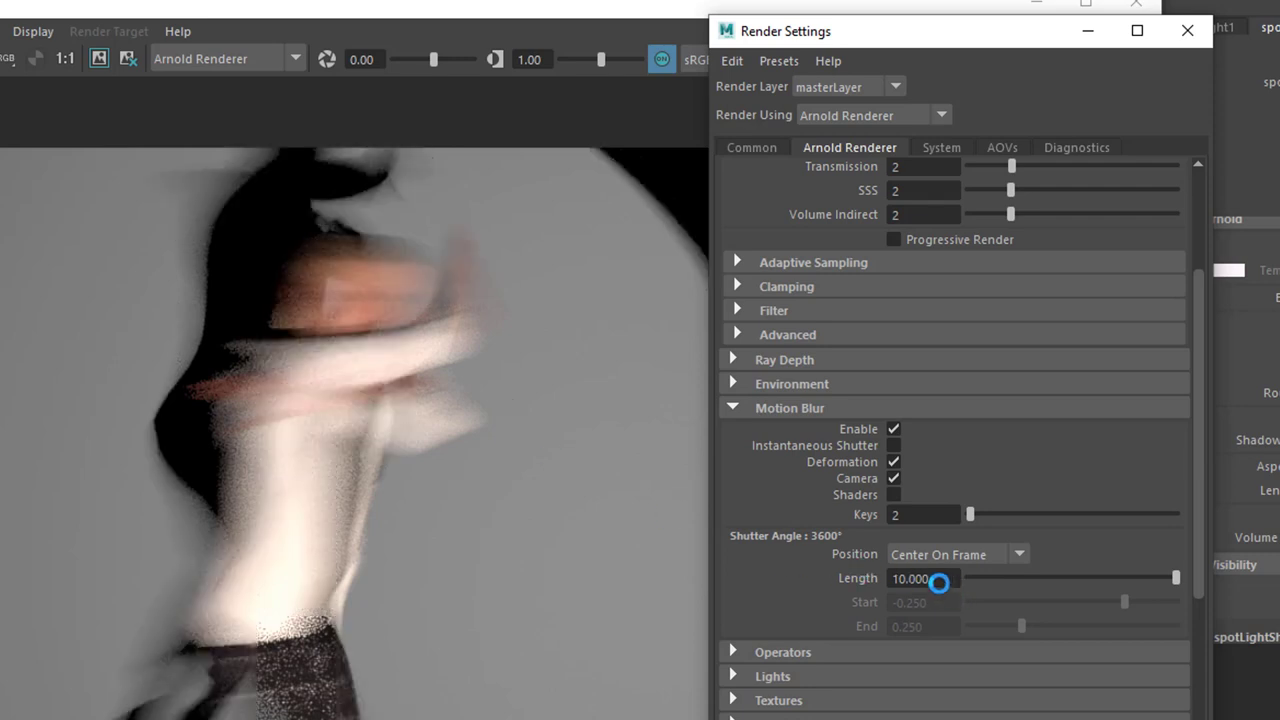
drag(941, 579, 881, 588)
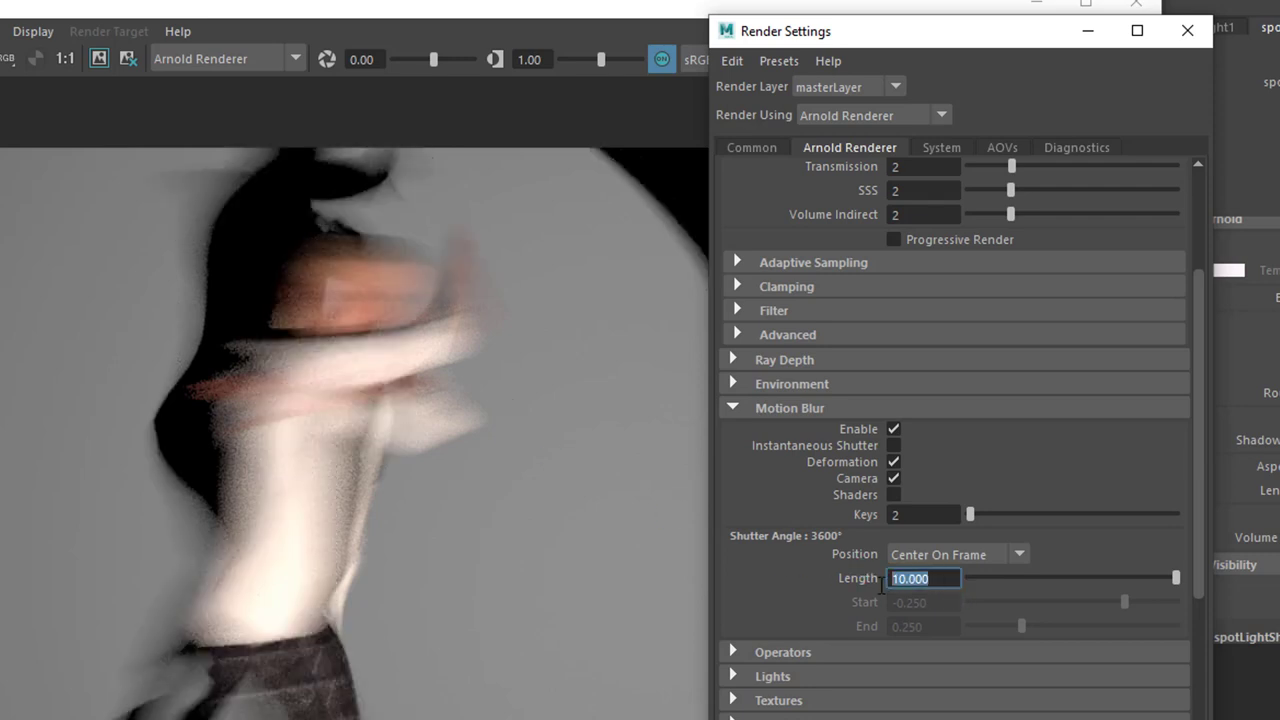
text(2)
key(Return)
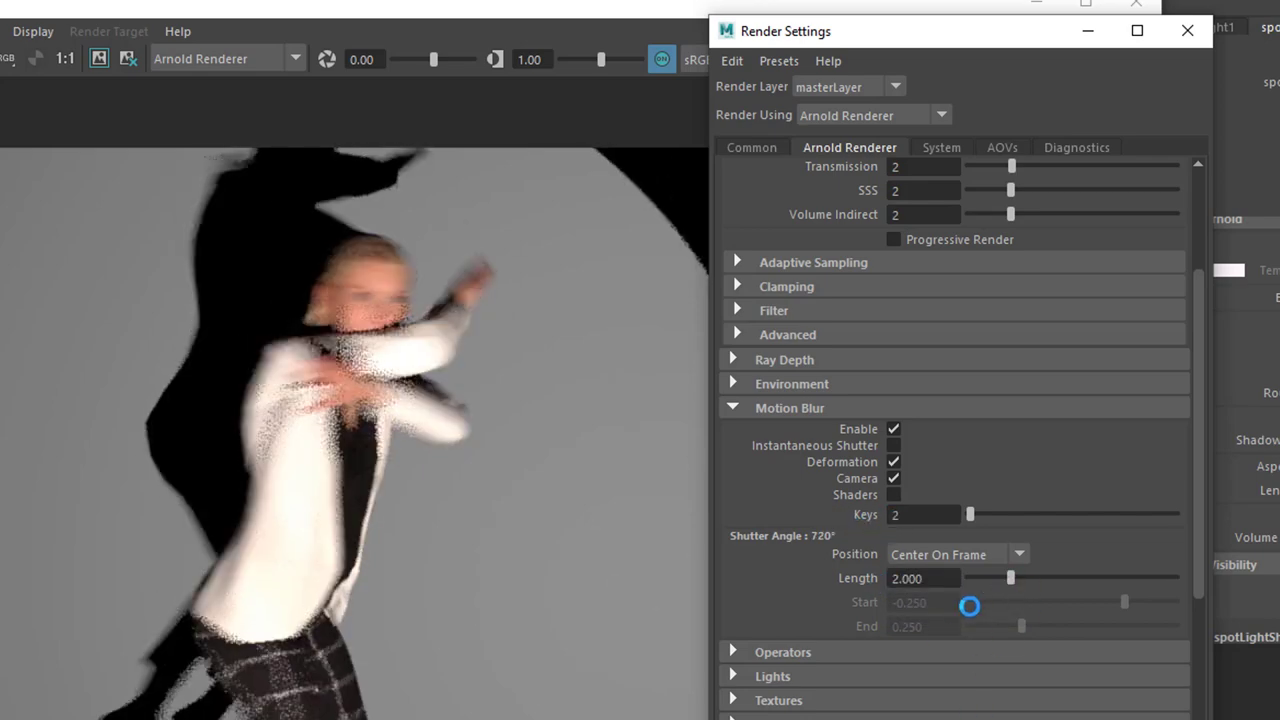
drag(926, 580, 877, 579)
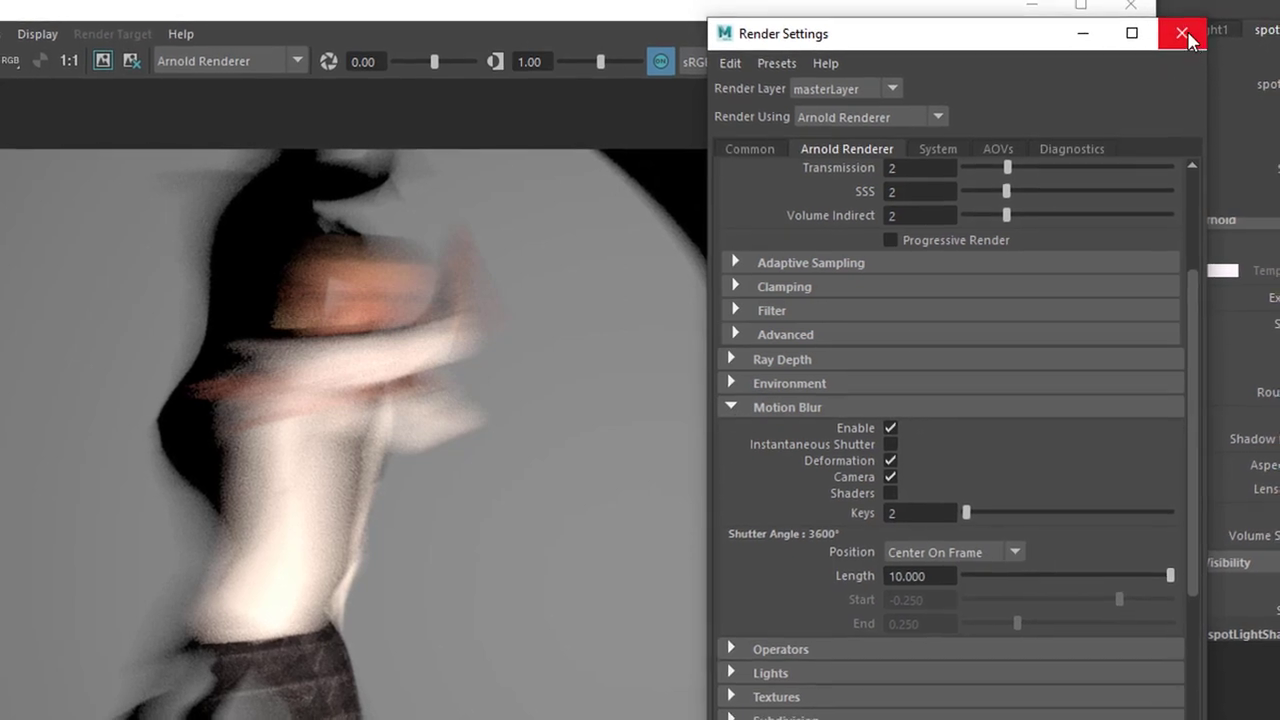
Close Render Settings and show persp1's Arnold camera attributes, with Rolling Shutter off
click(1077, 37)
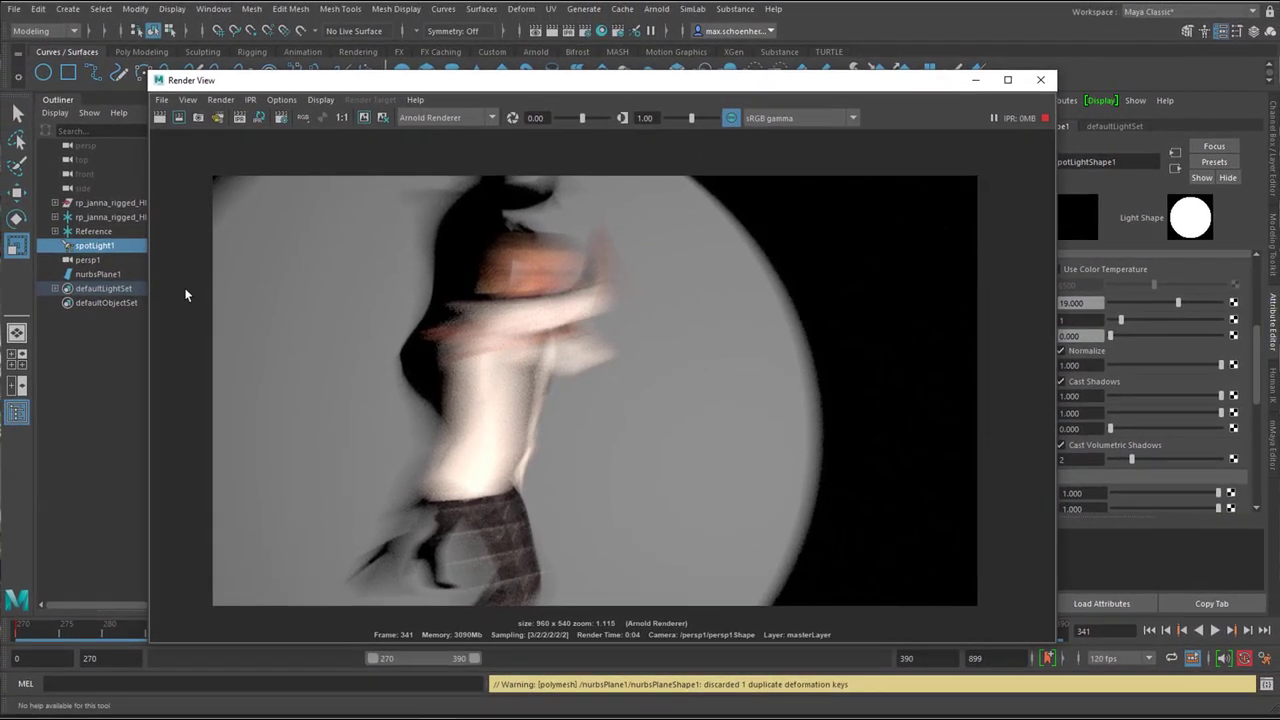
click(90, 263)
drag(661, 89, 525, 91)
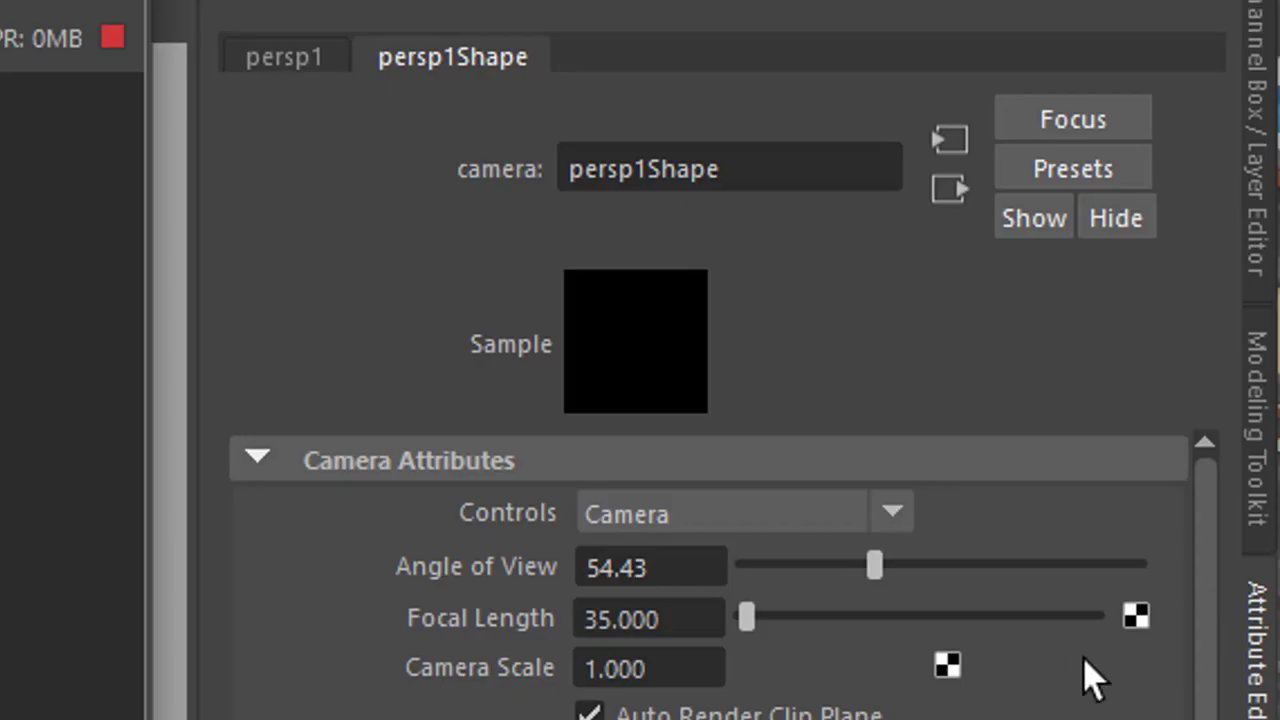
scroll(1212, 645, down, 5)
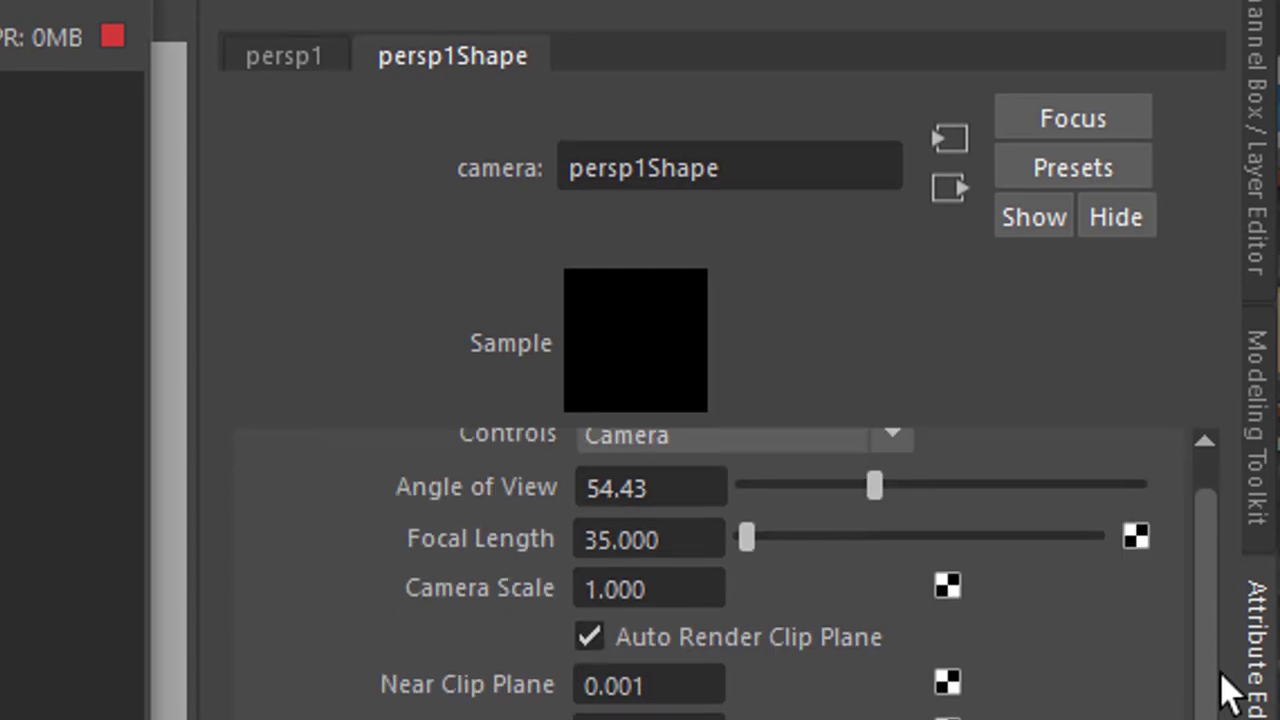
scroll(1190, 660, down, 10)
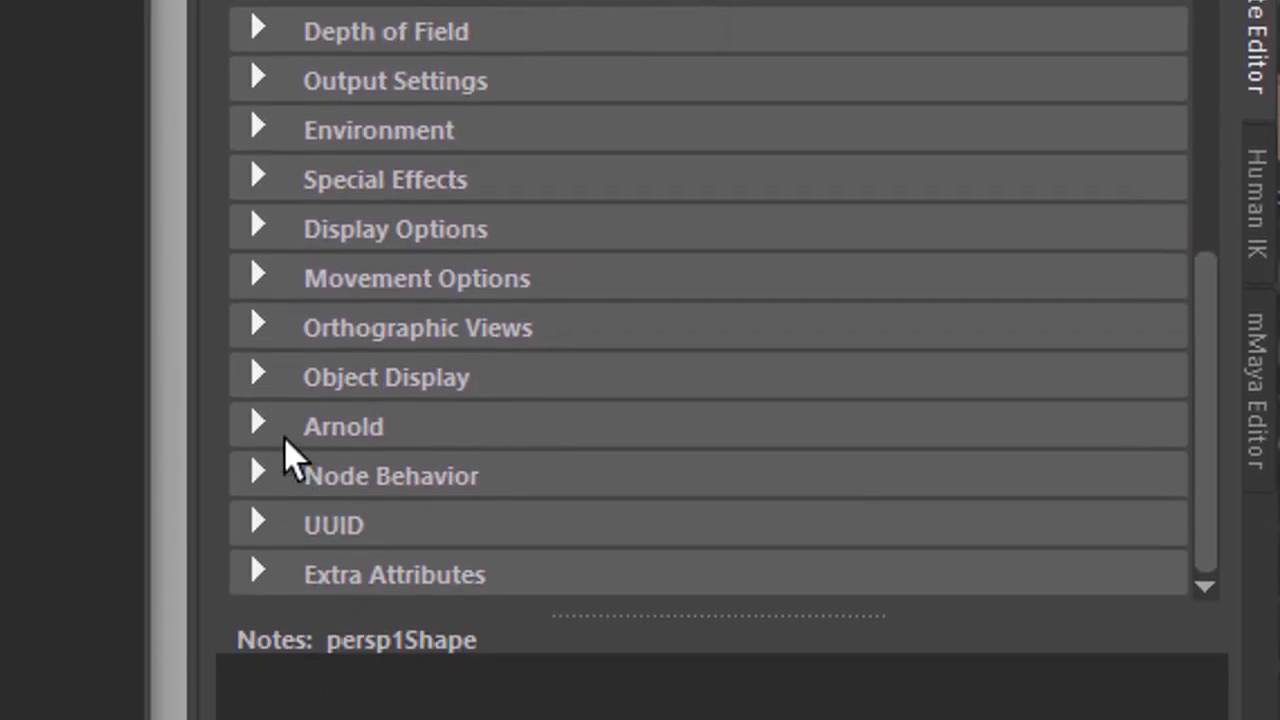
click(259, 400)
scroll(868, 428, down, 5)
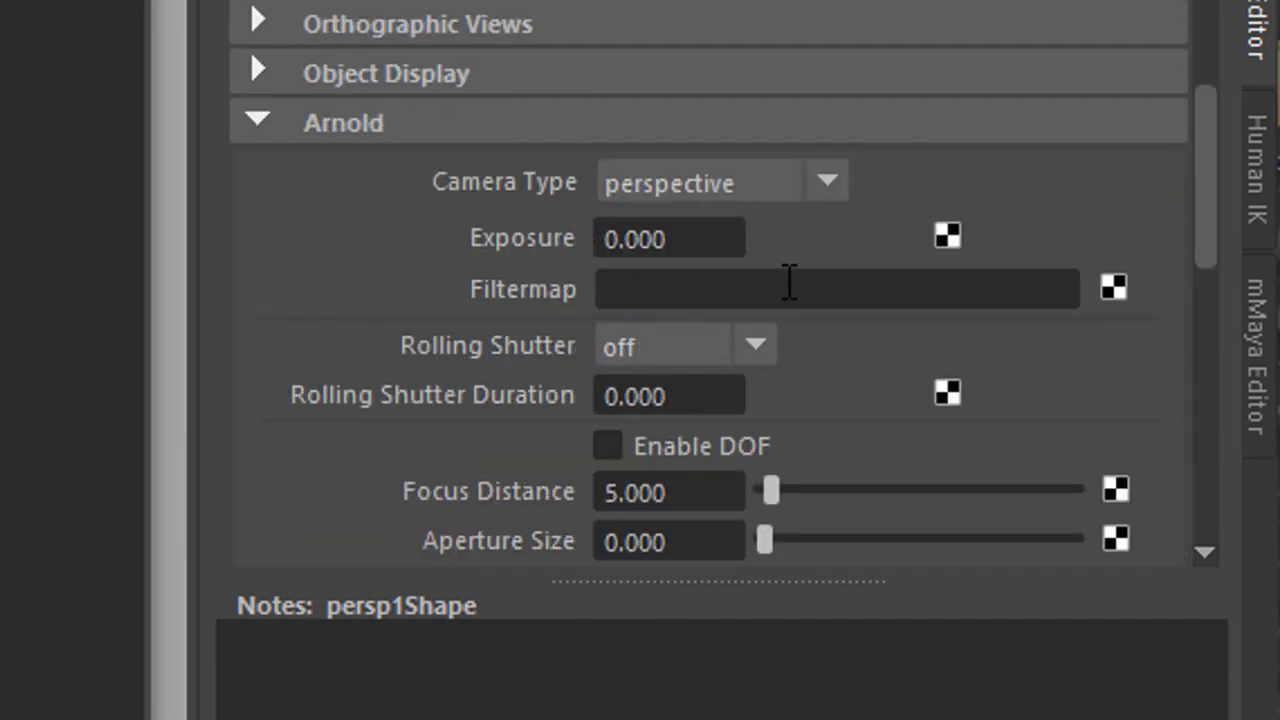
scroll(846, 400, down, 4)
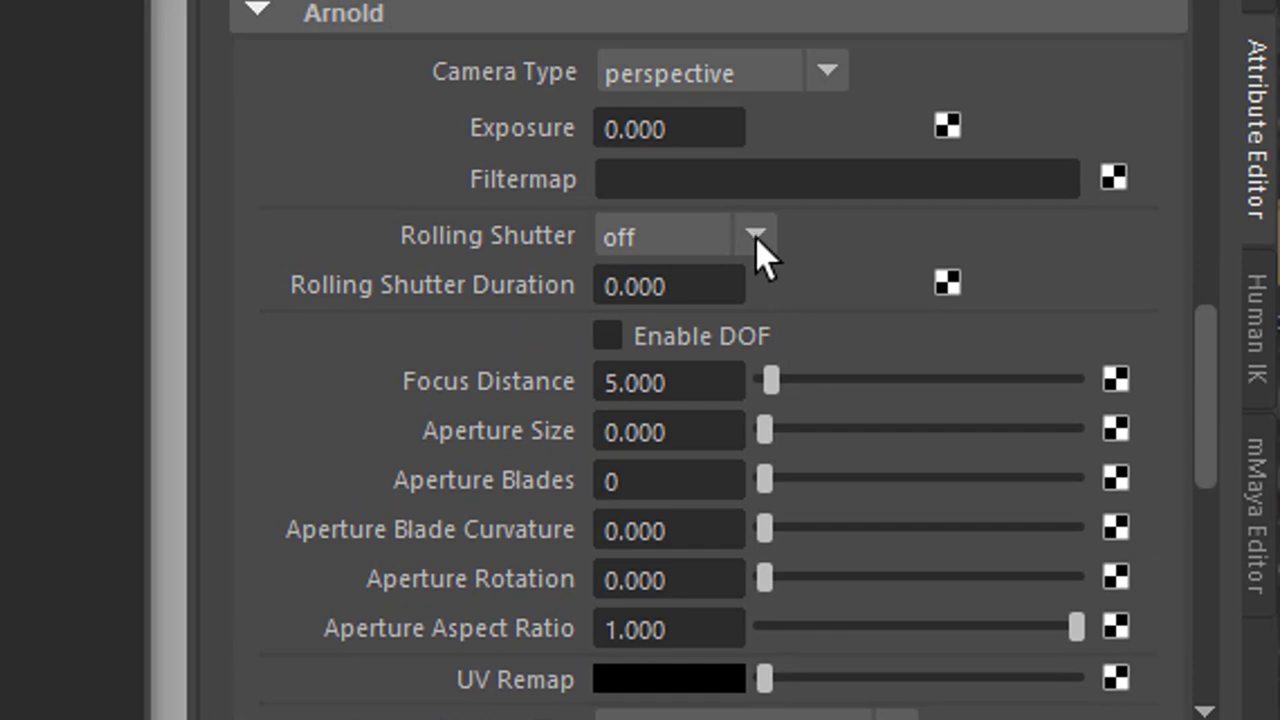
Cycle persp1's Arnold Rolling Shutter through top, bottom and finally left, watching the IPR render
click(758, 250)
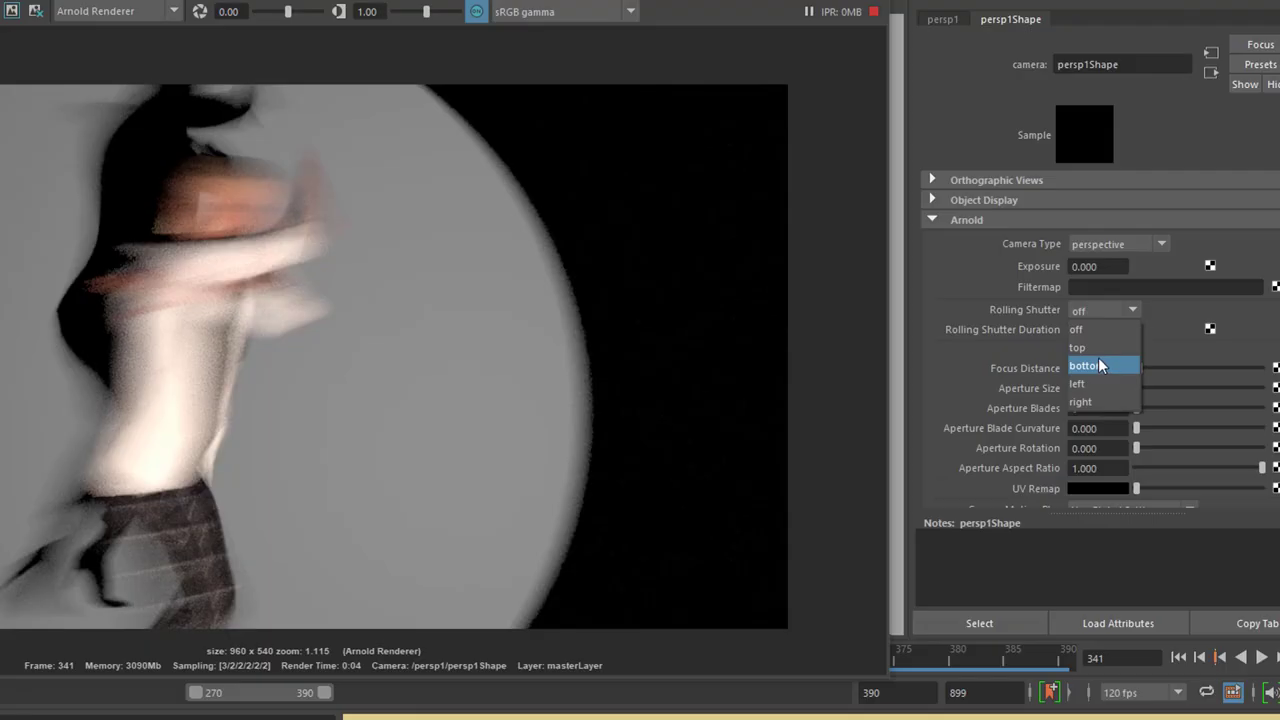
click(1098, 352)
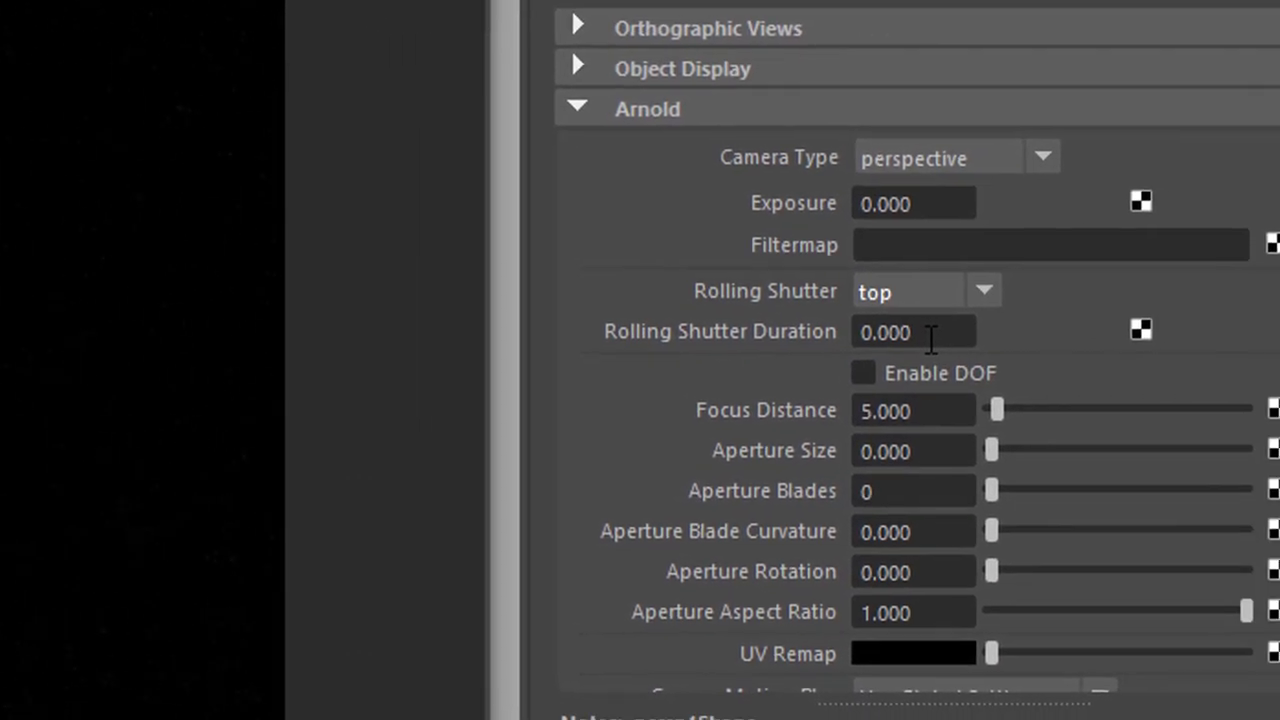
drag(864, 330, 764, 340)
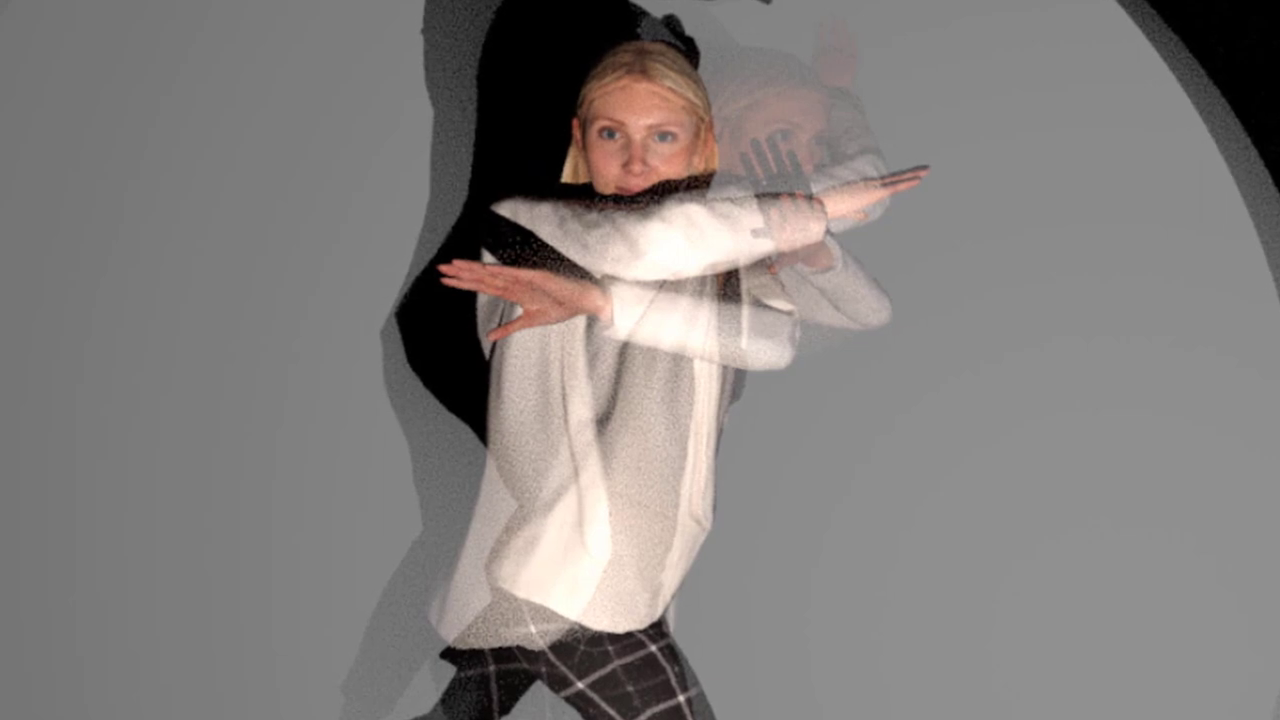
click(1093, 321)
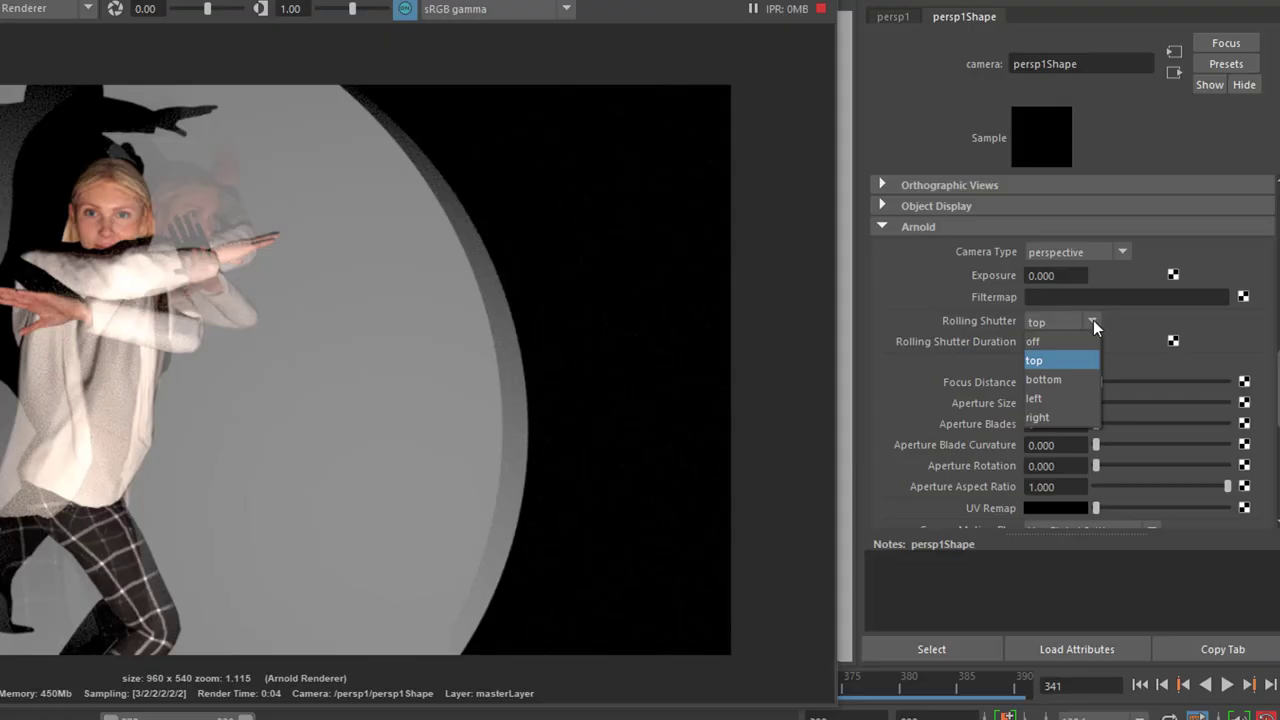
click(1071, 378)
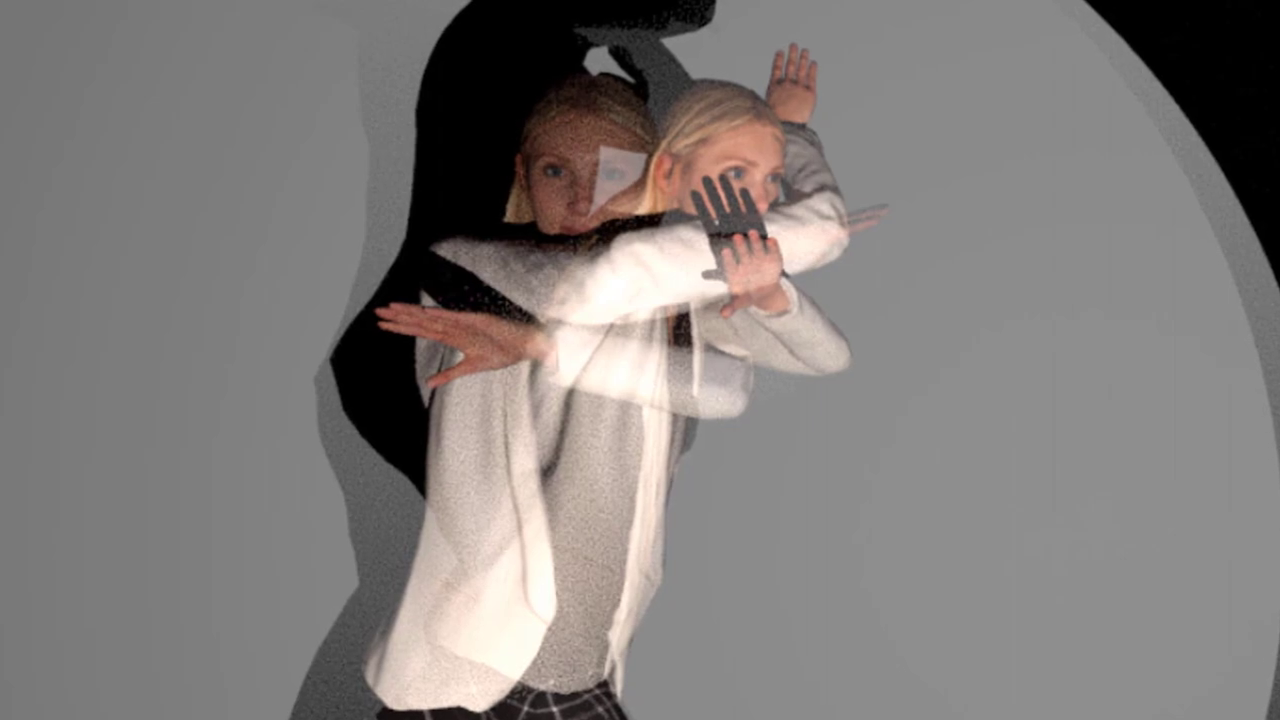
click(1060, 320)
click(1065, 390)
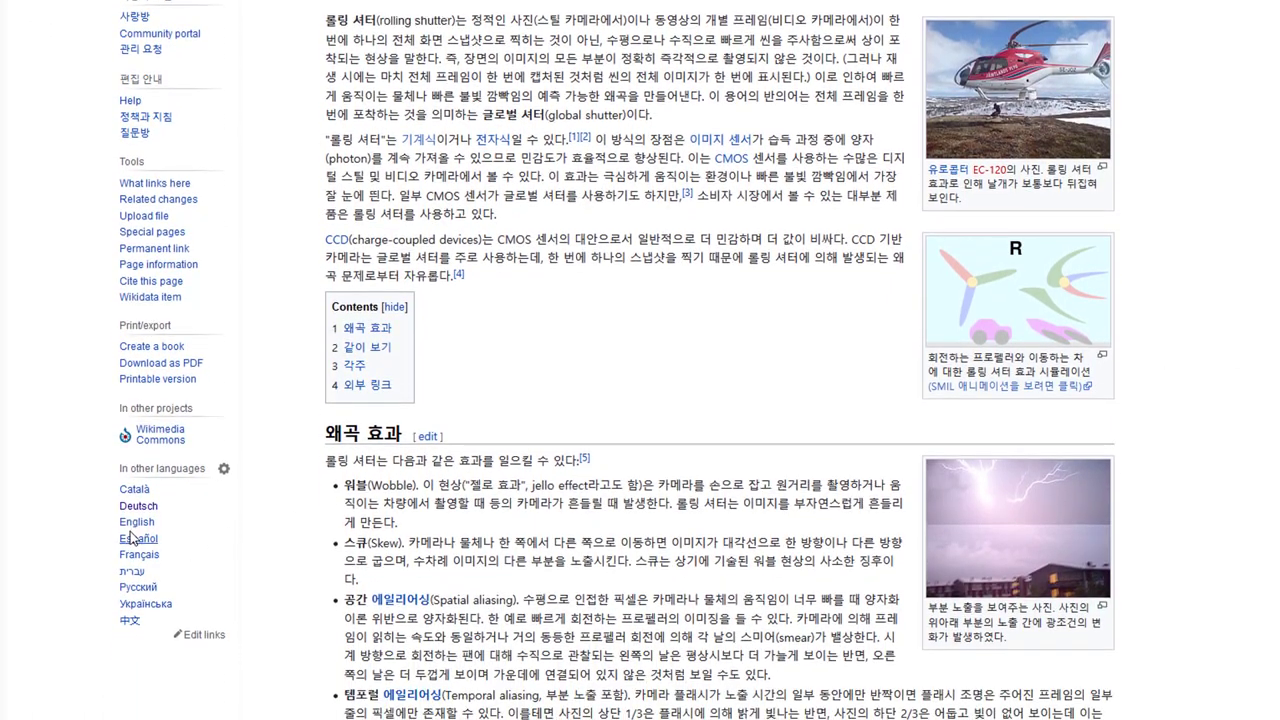
Switch the Korean Wikipedia article to its English 'Rolling shutter' version
key(Return)
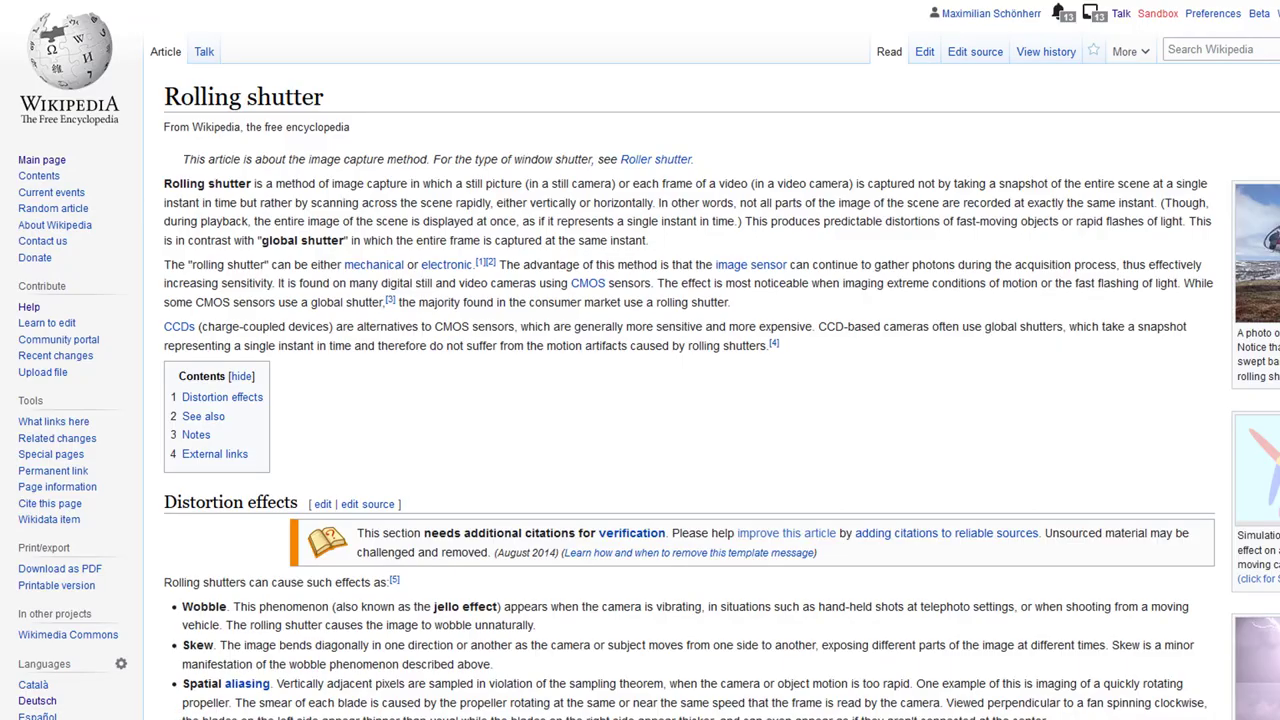